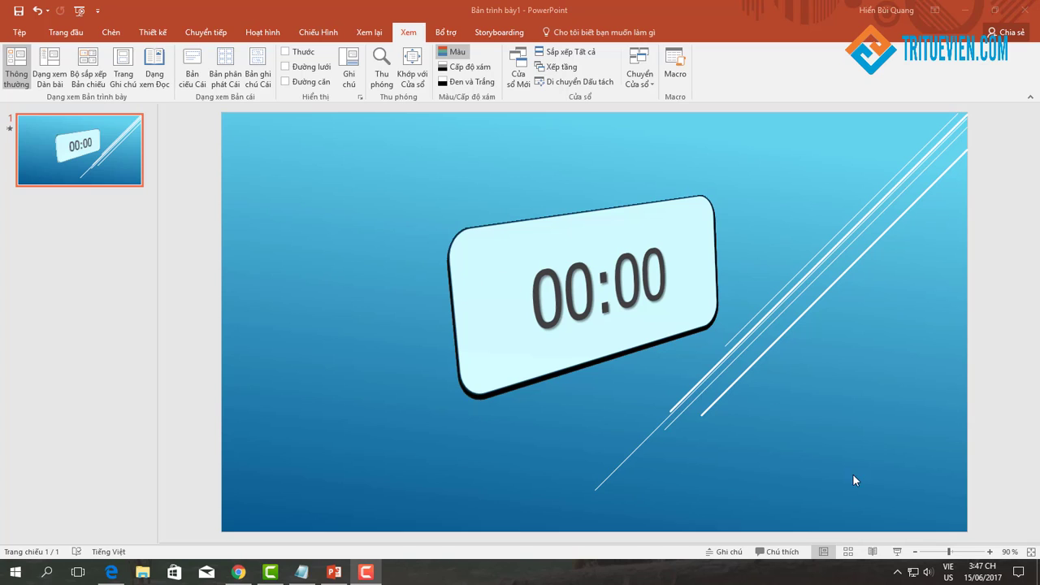
Bring PowerPoint forward and start presenting the 00:00 countdown-timer slide
left_click(898, 553)
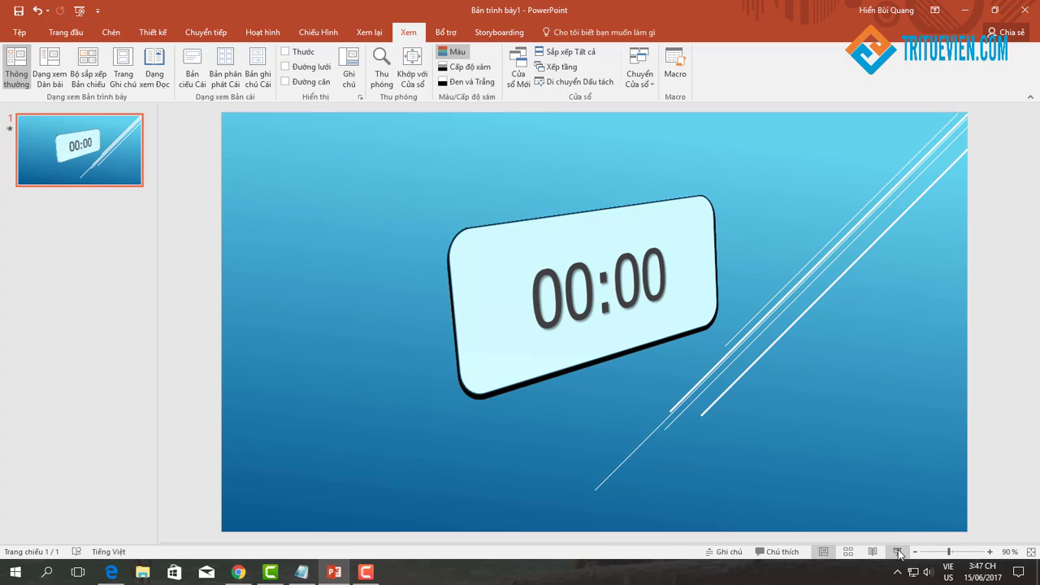
left_click(897, 552)
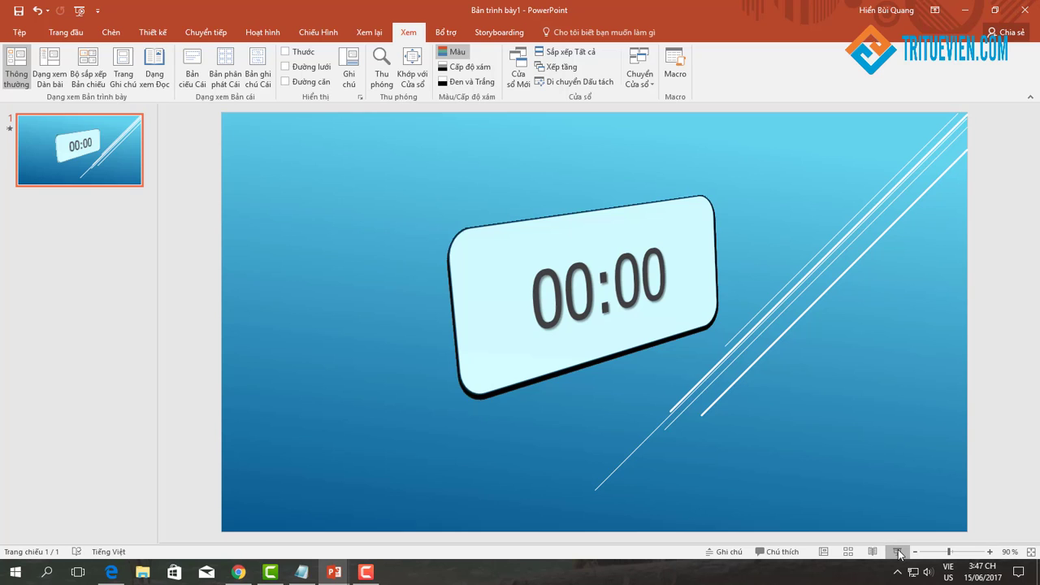
Run the full-screen slide show to watch the timer count down, then end it
left_click(898, 553)
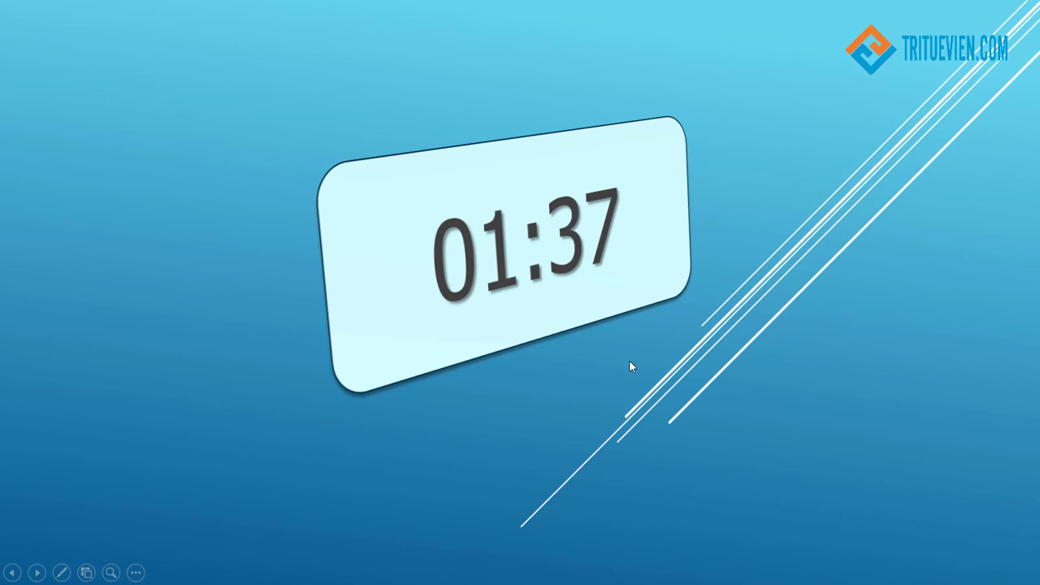
key("Escape")
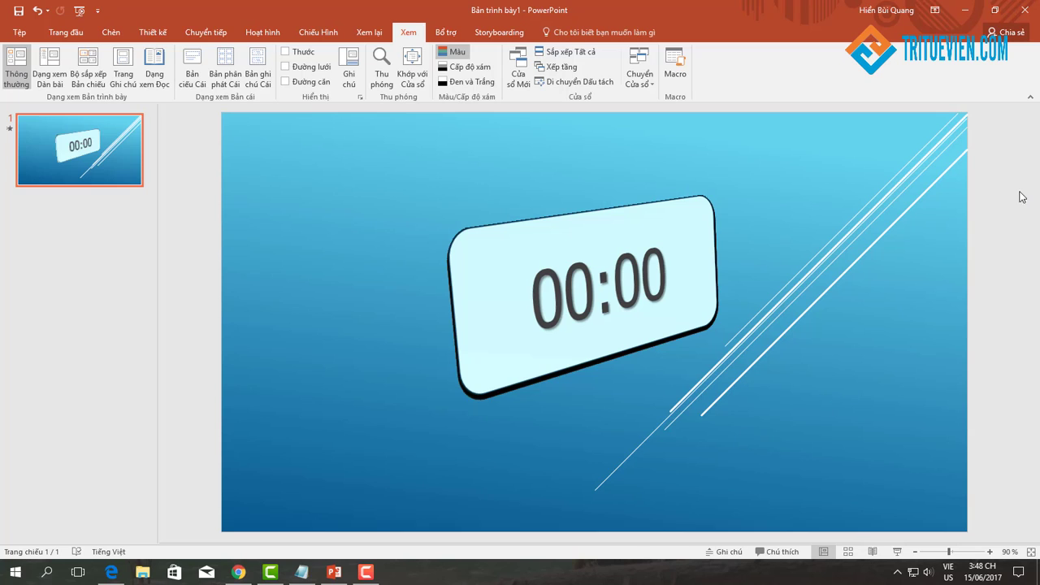
Close the timer presentation without saving and refresh the desktop twice
left_click(1033, 12)
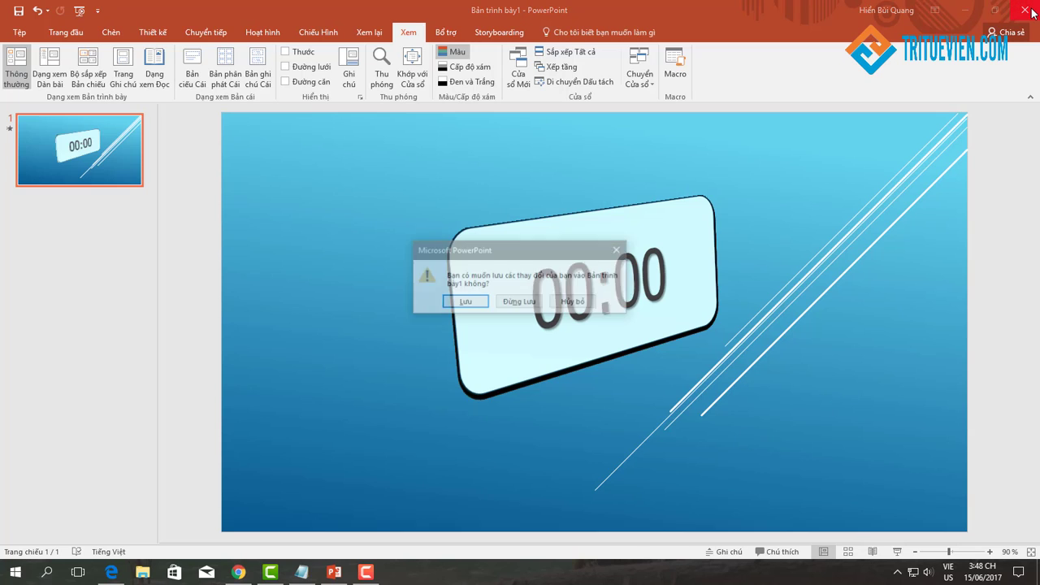
left_click(519, 300)
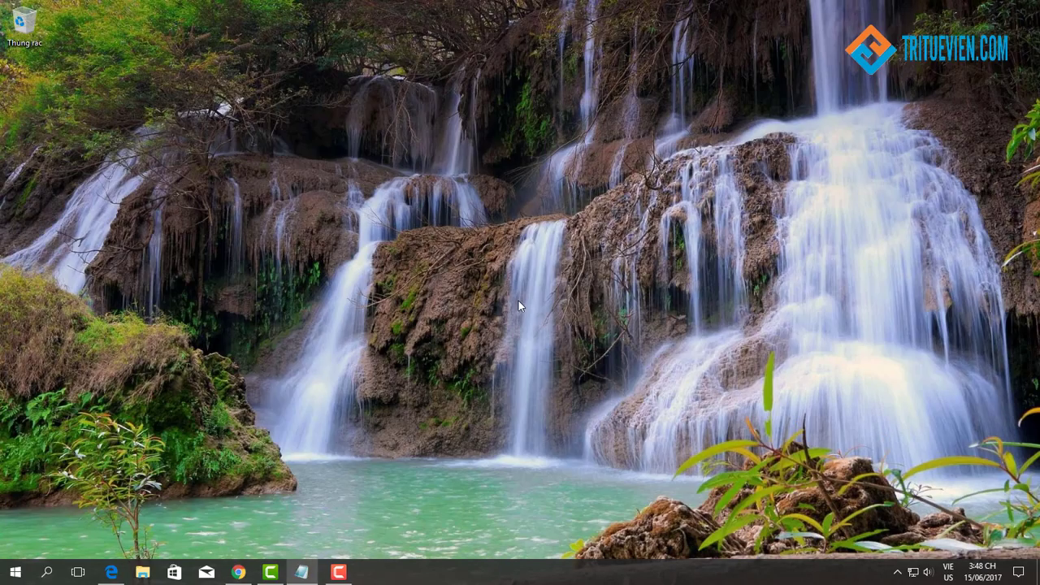
right_click(497, 144)
left_click(546, 189)
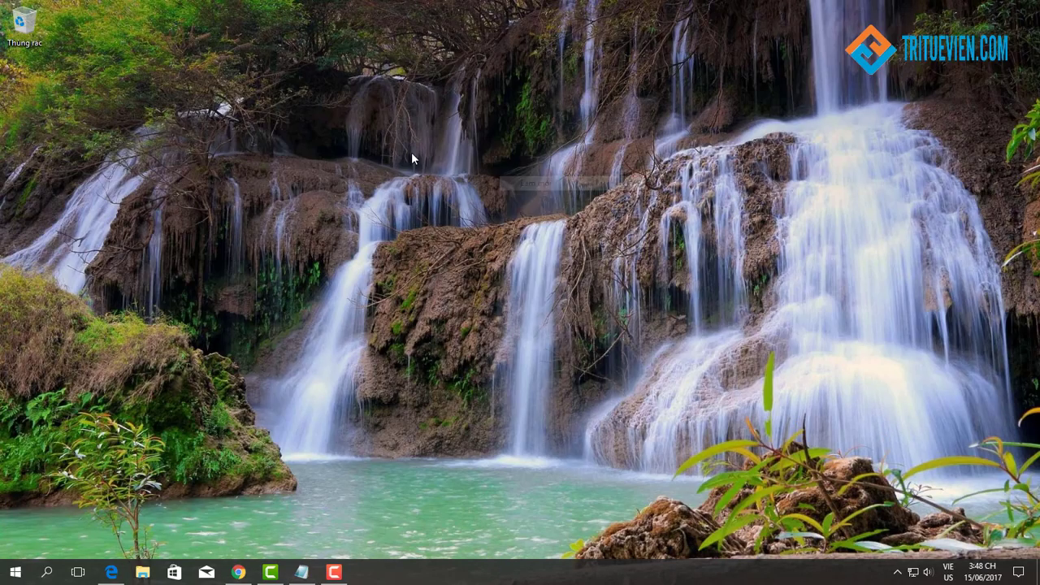
right_click(411, 153)
left_click(431, 190)
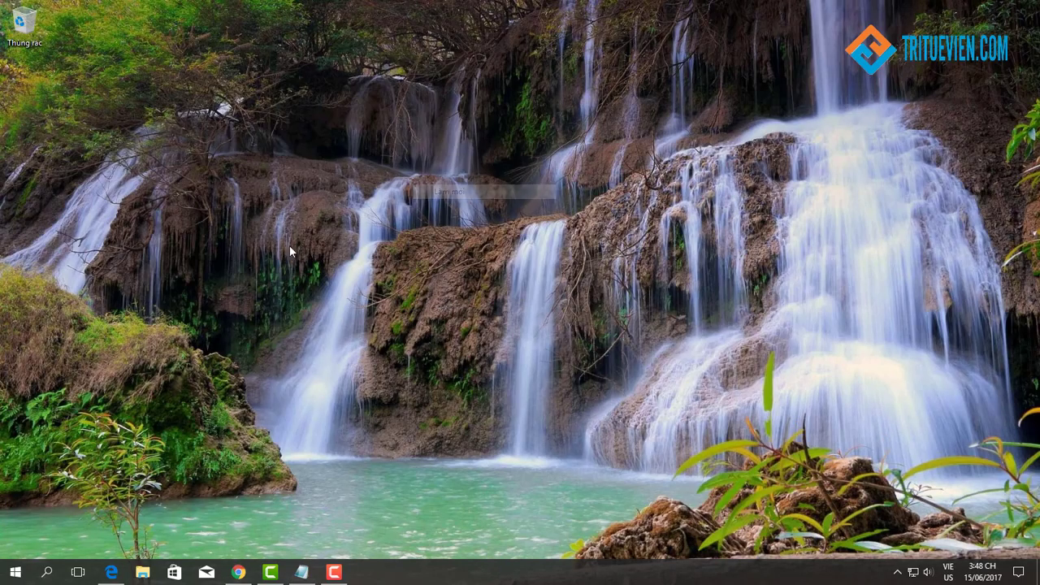
Launch PowerPoint 2016 from the Start menu and create a blank presentation
left_click(15, 572)
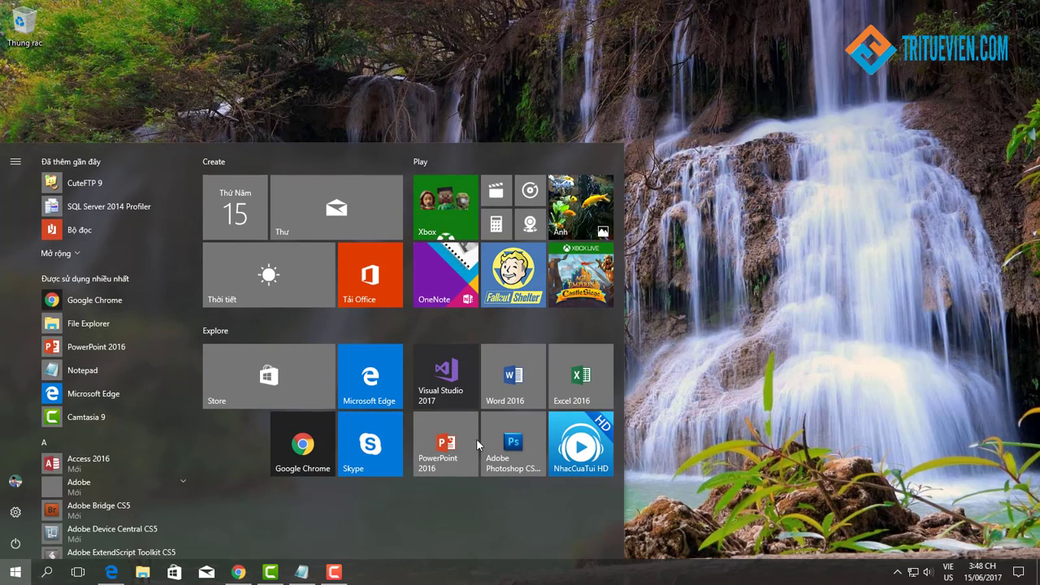
left_click(478, 445)
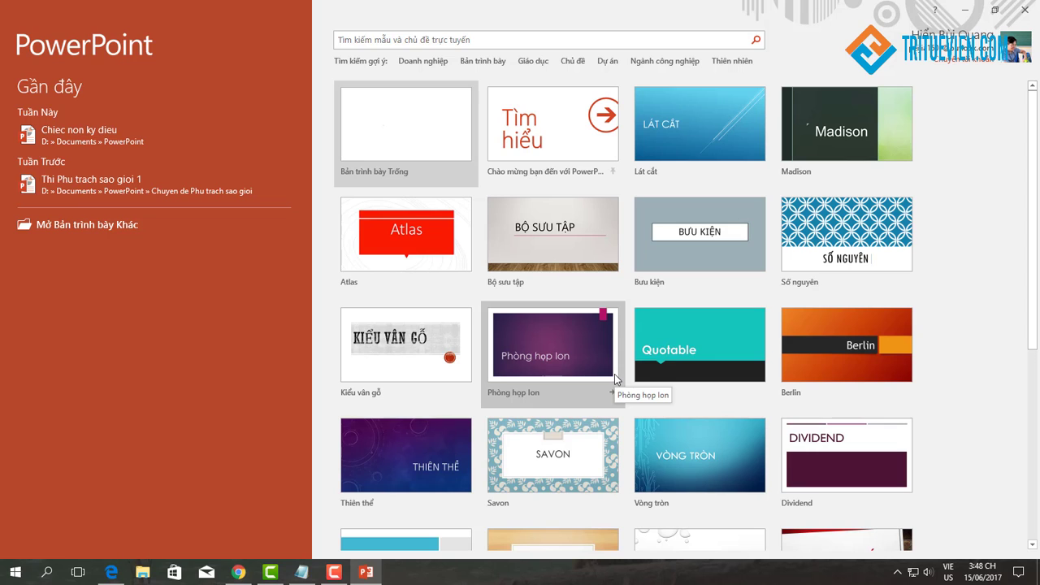
left_click(426, 137)
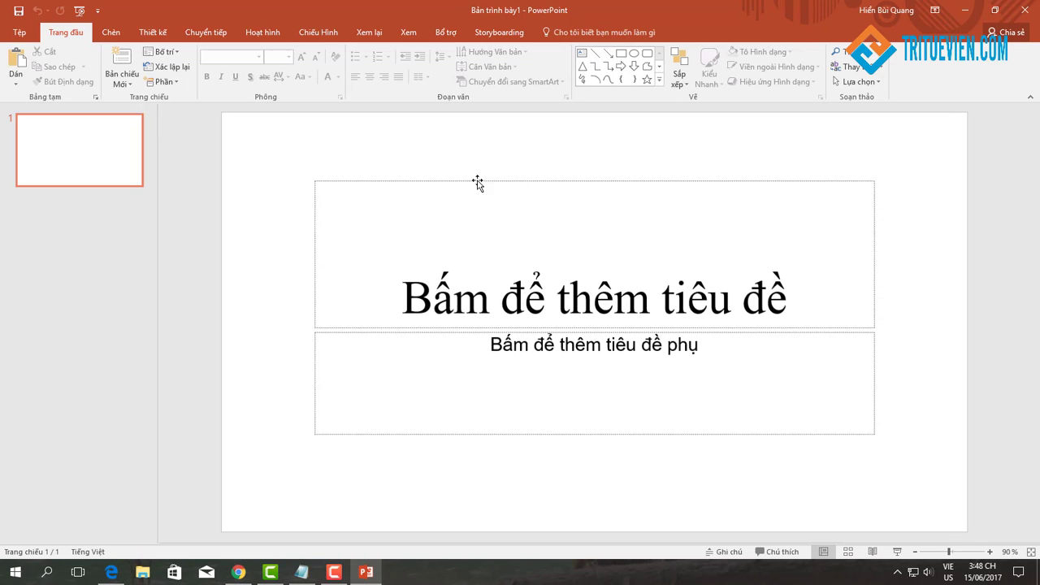
Delete the title and subtitle placeholders from the slide
left_click(585, 180)
key("Delete")
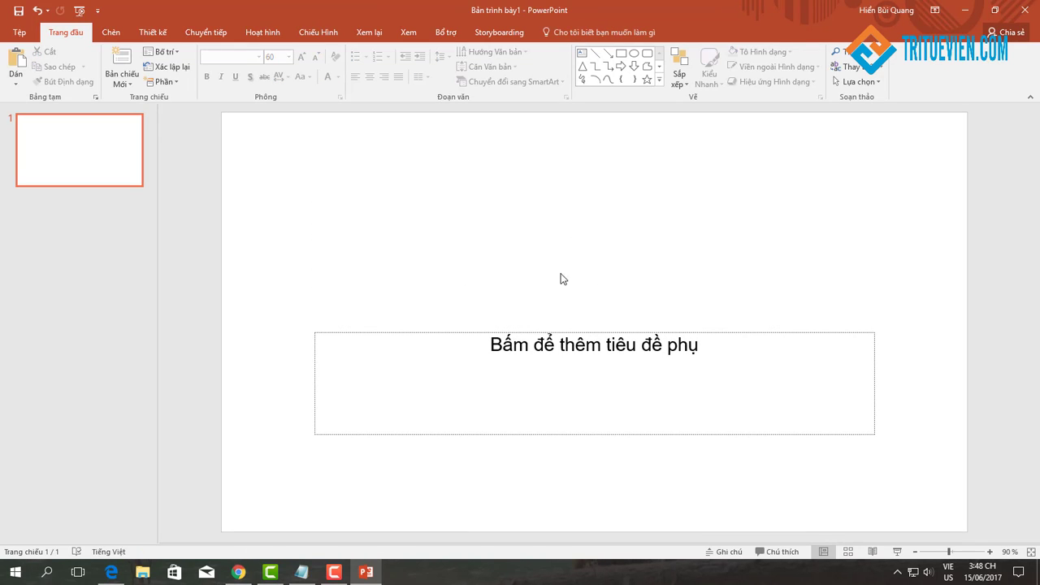
left_click(545, 332)
key("Delete")
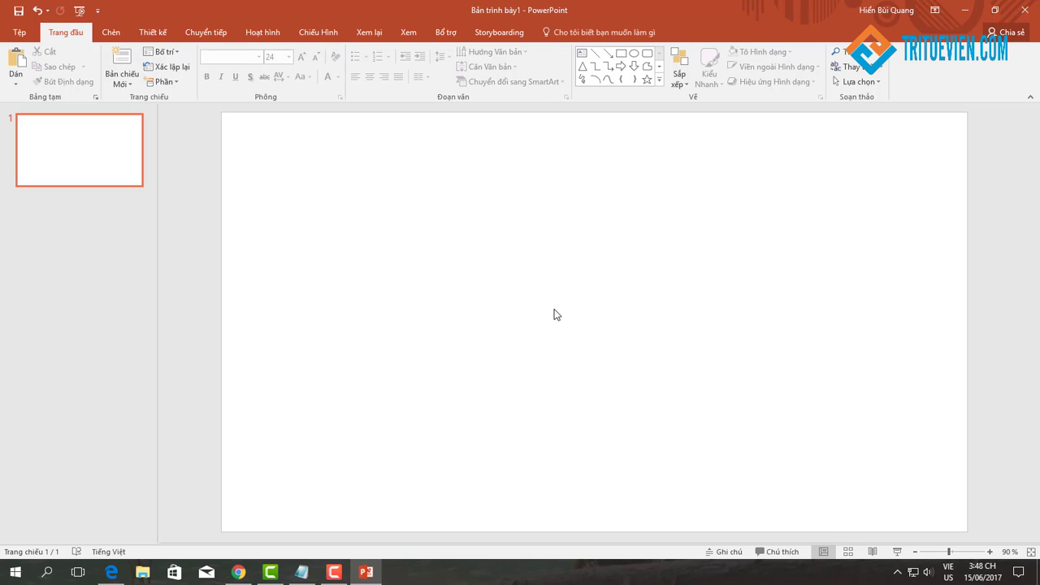
Draw a test oval, type a large letter A in it, then delete the oval
left_click(112, 34)
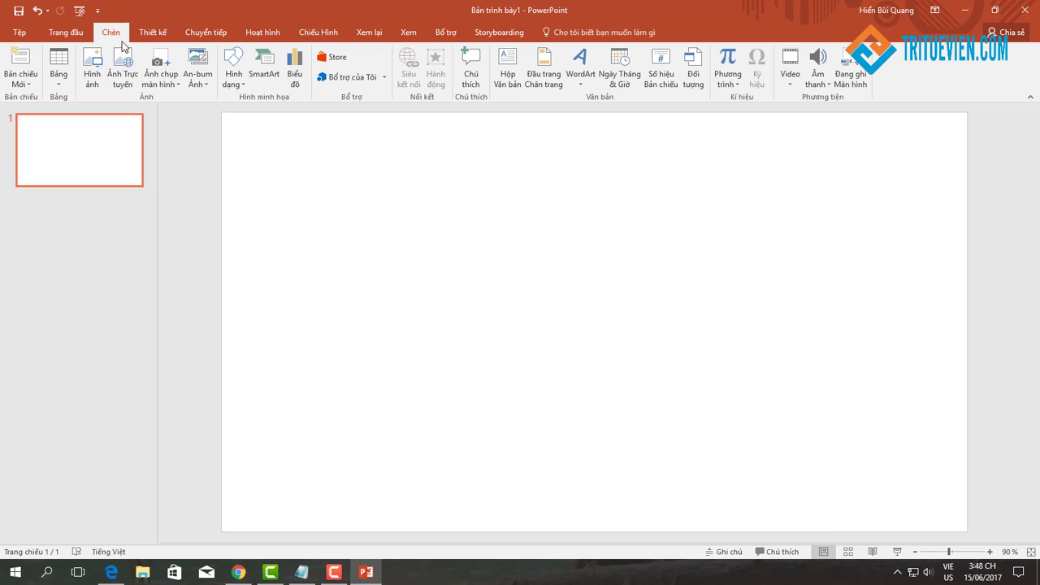
left_click(235, 78)
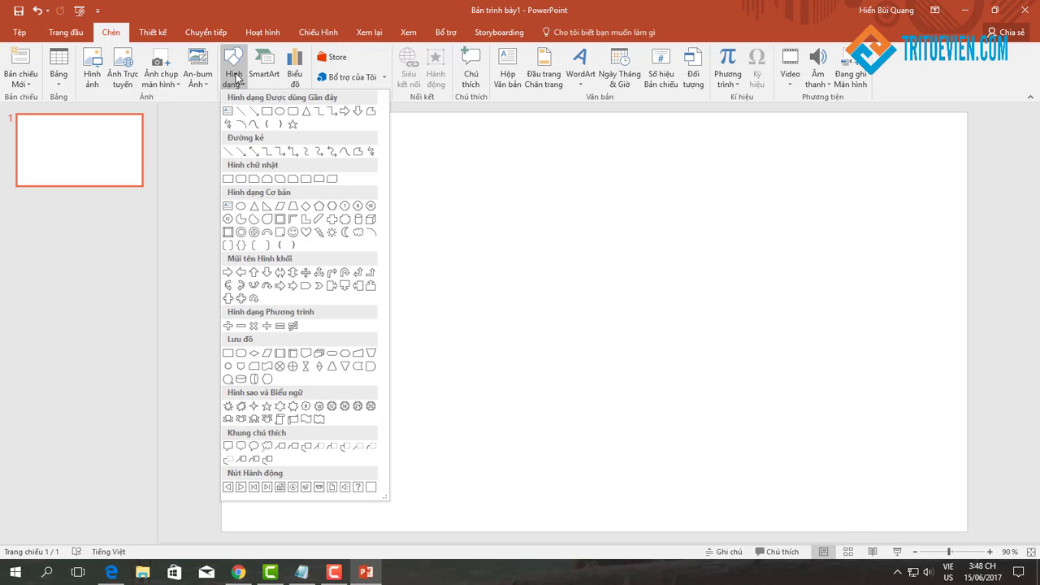
left_click(280, 110)
mouse_move(471, 218)
left_mouse_down()
mouse_move(678, 354)
mouse_move(732, 425)
left_mouse_up()
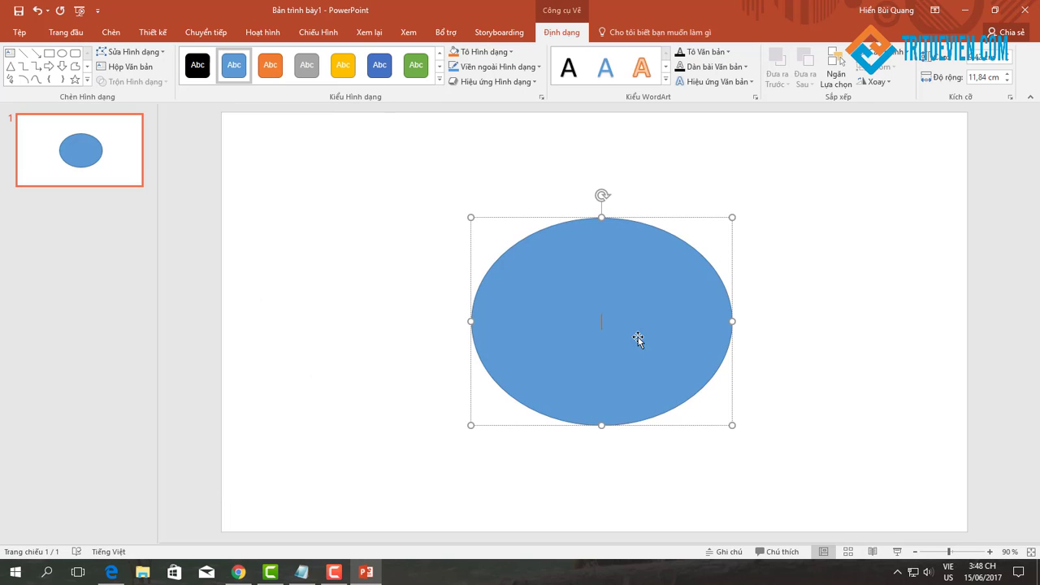
type("A")
key("ctrl+a")
key("ctrl+bracketright")
key("ctrl+bracketright")
key("ctrl+bracketright")
key("Escape")
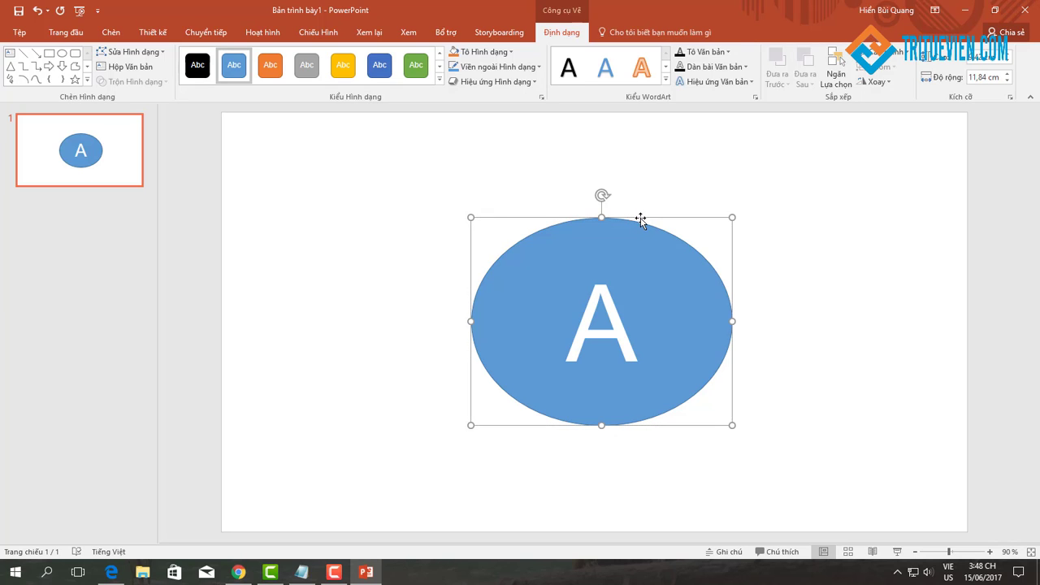
key("Delete")
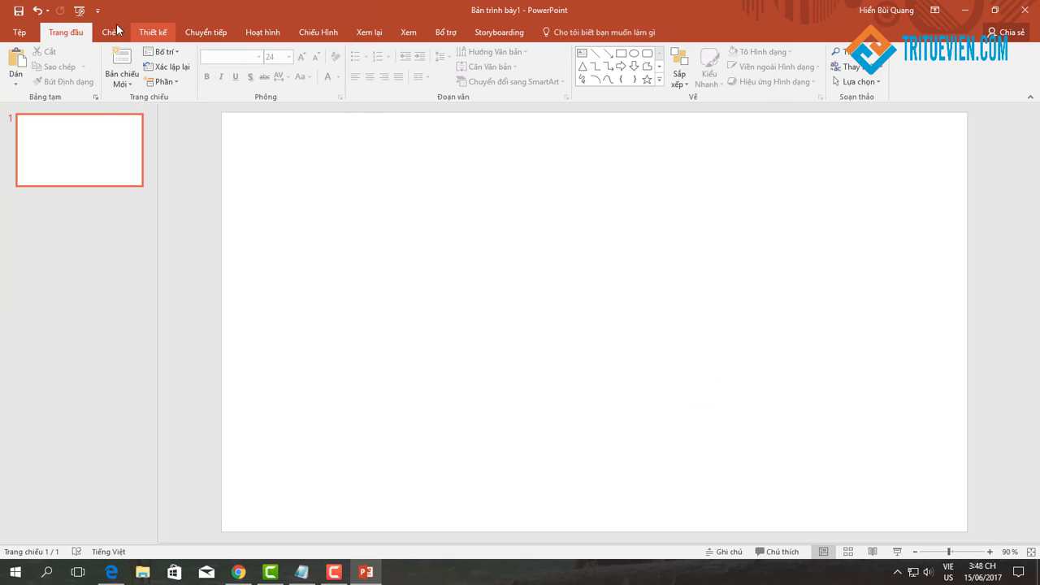
Insert a text box near the slide centre containing the letter A
left_click(115, 34)
left_click(234, 69)
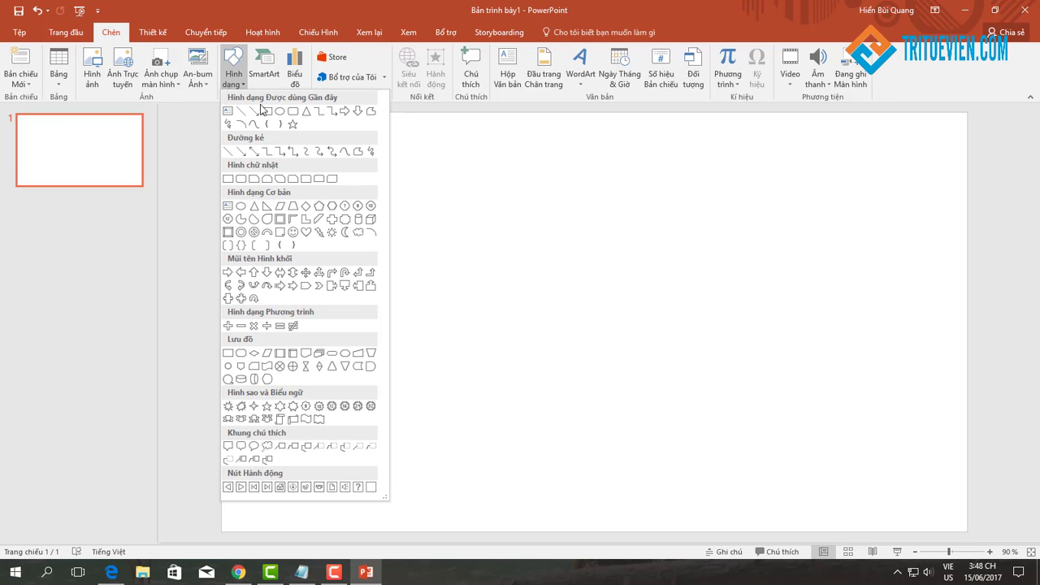
left_click(227, 112)
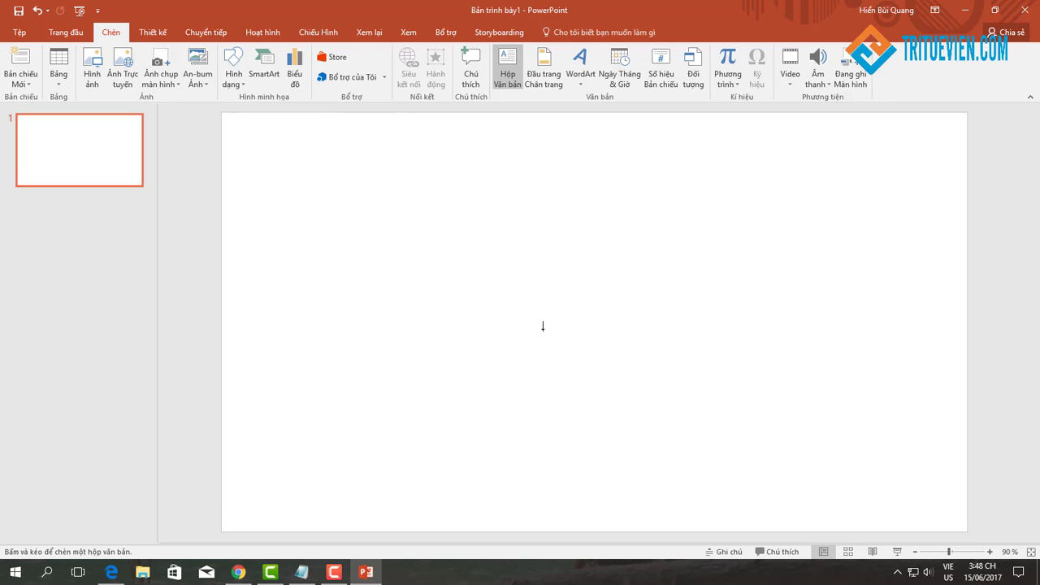
left_click(512, 302)
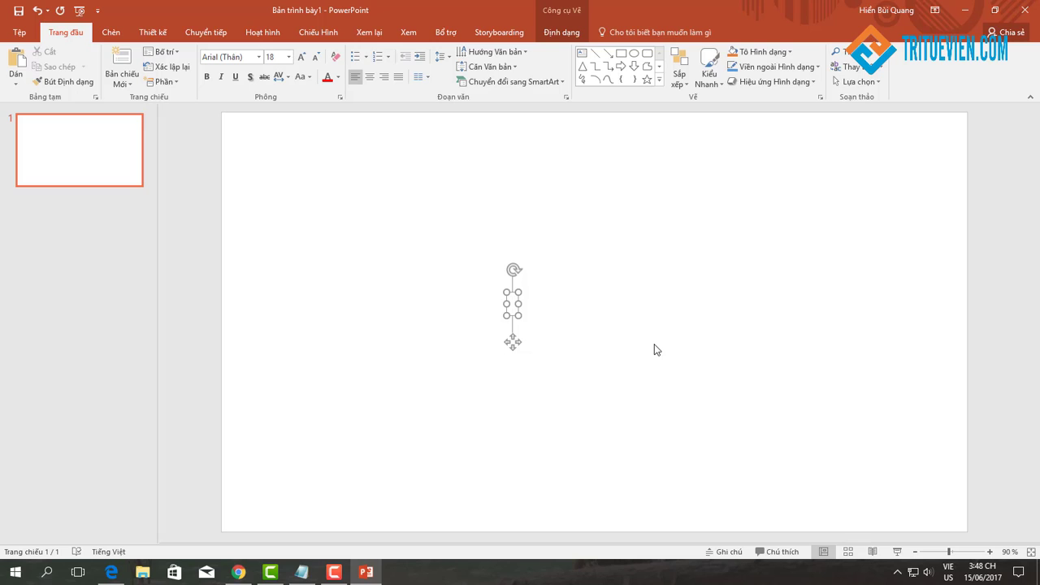
type("A")
Give the letter A a shadow and enlarge it to font size 166
key("ctrl+a")
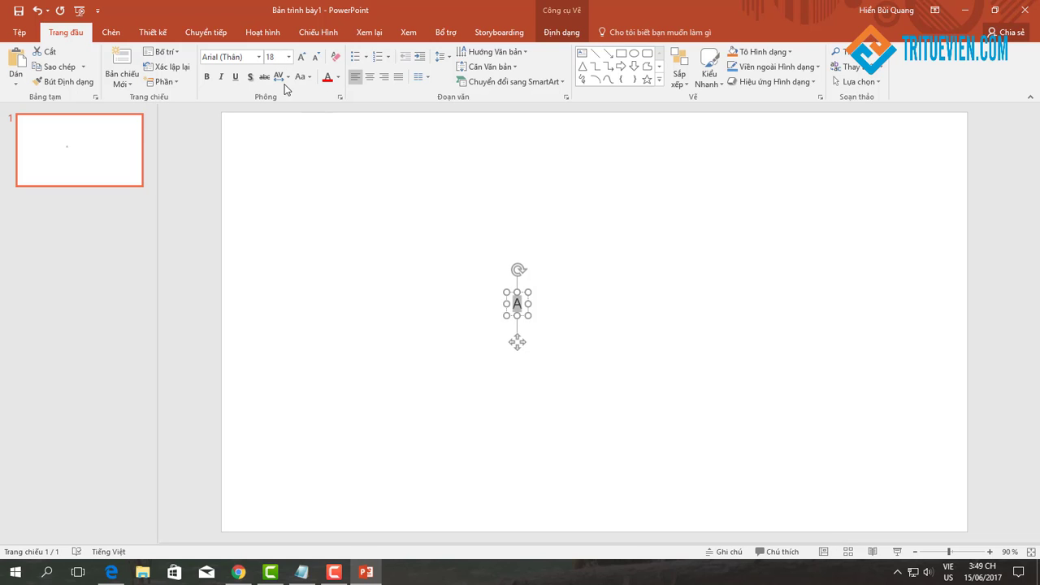
left_click(250, 77)
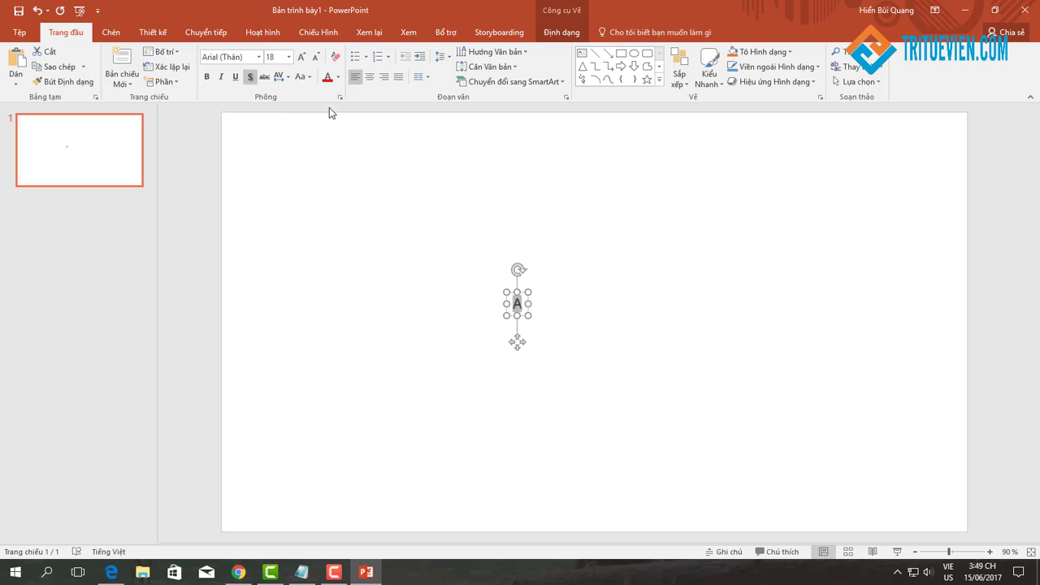
left_click(301, 59)
left_click(302, 59)
left_click(301, 59)
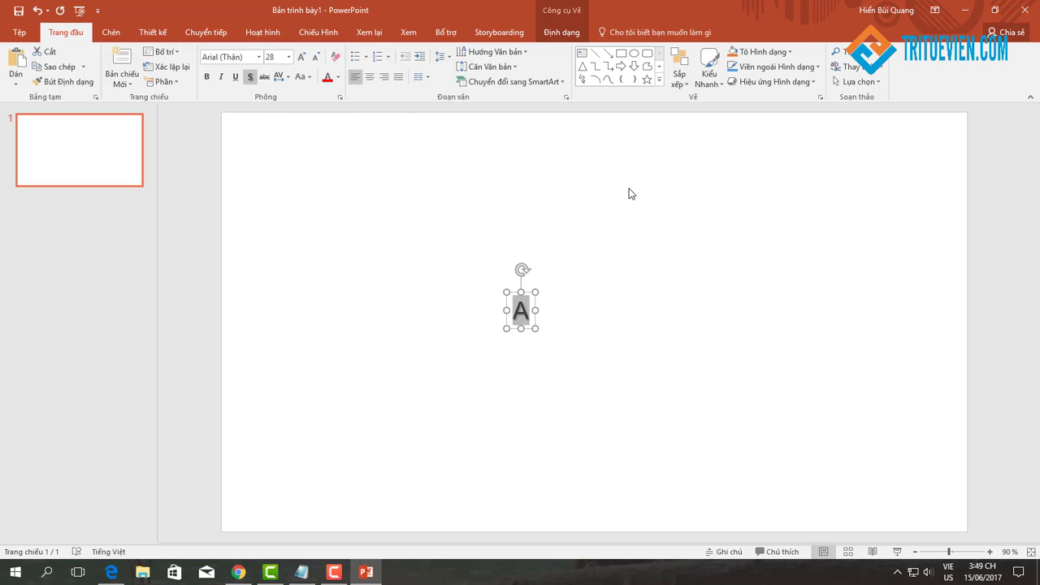
key("ctrl+shift+period")
key("ctrl+shift+period")
key("ctrl+shift+period")
key("ctrl+shift+period")
key("ctrl+shift+period")
key("ctrl+shift+period")
key("ctrl+shift+period")
key("ctrl+shift+period")
key("ctrl+shift+period")
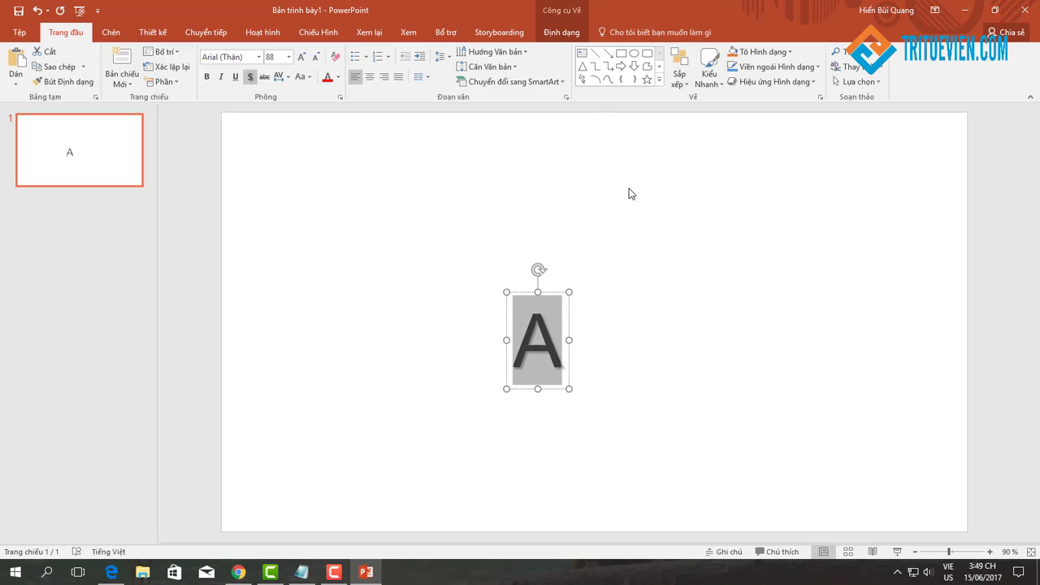
key("ctrl+shift+period")
key("ctrl+shift+period")
key("ctrl+shift+period")
key("ctrl+shift+period")
key("ctrl+shift+period")
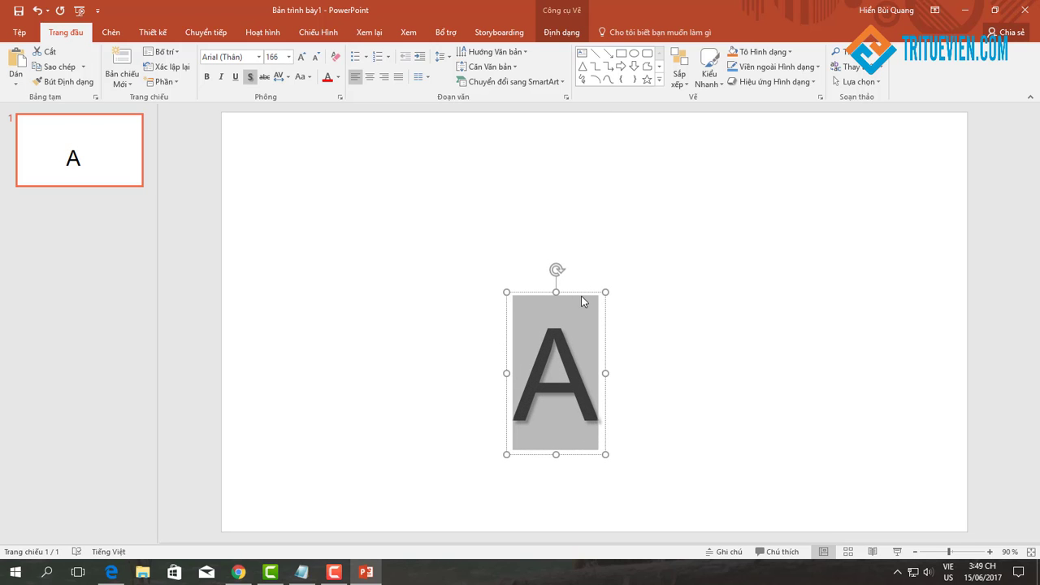
Move the A text box toward the slide centre and select it as a whole shape
left_click_drag(575, 292, 605, 230)
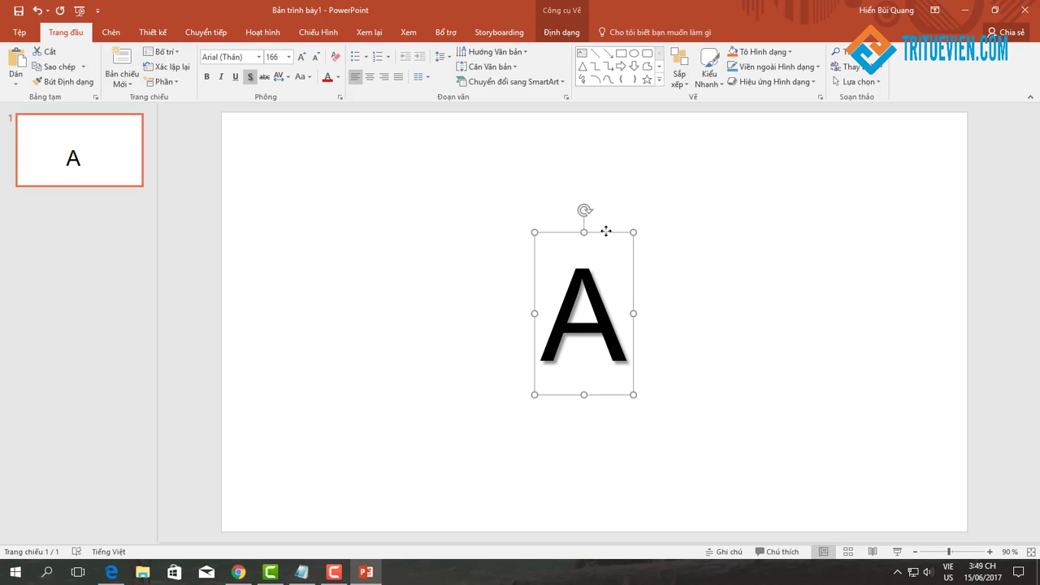
left_click(739, 270)
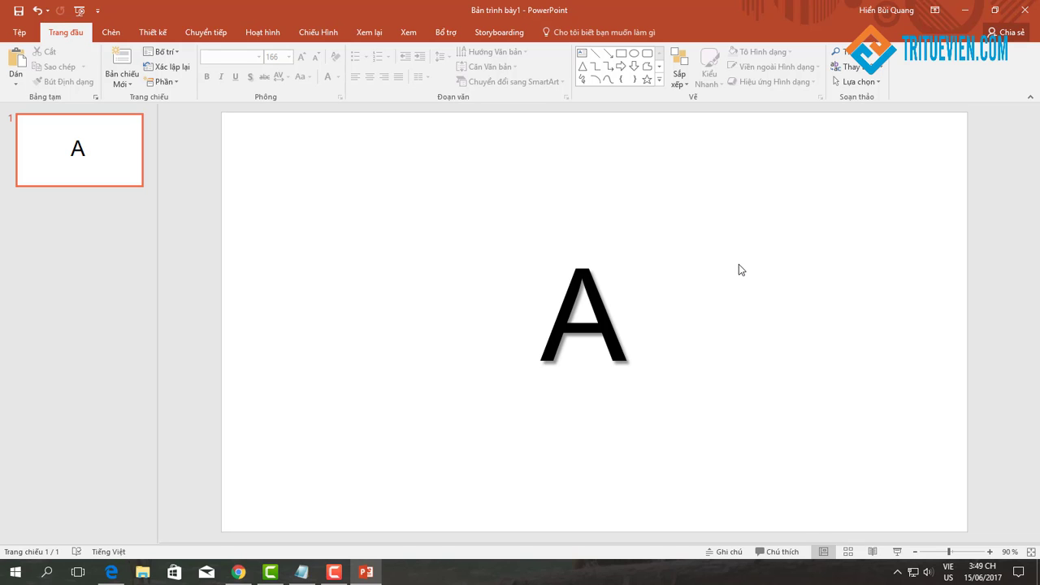
left_click(623, 301)
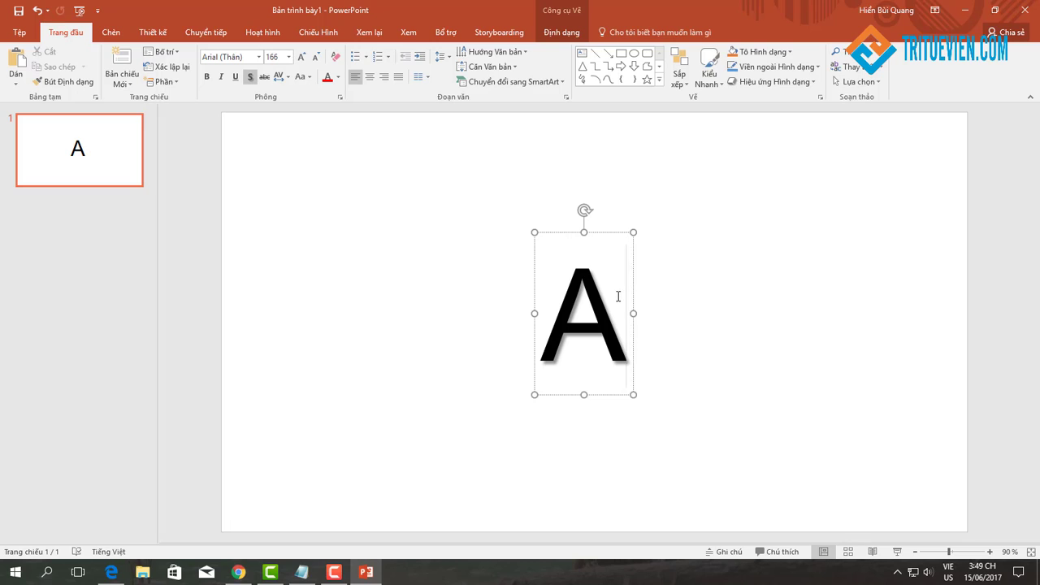
left_click(606, 234)
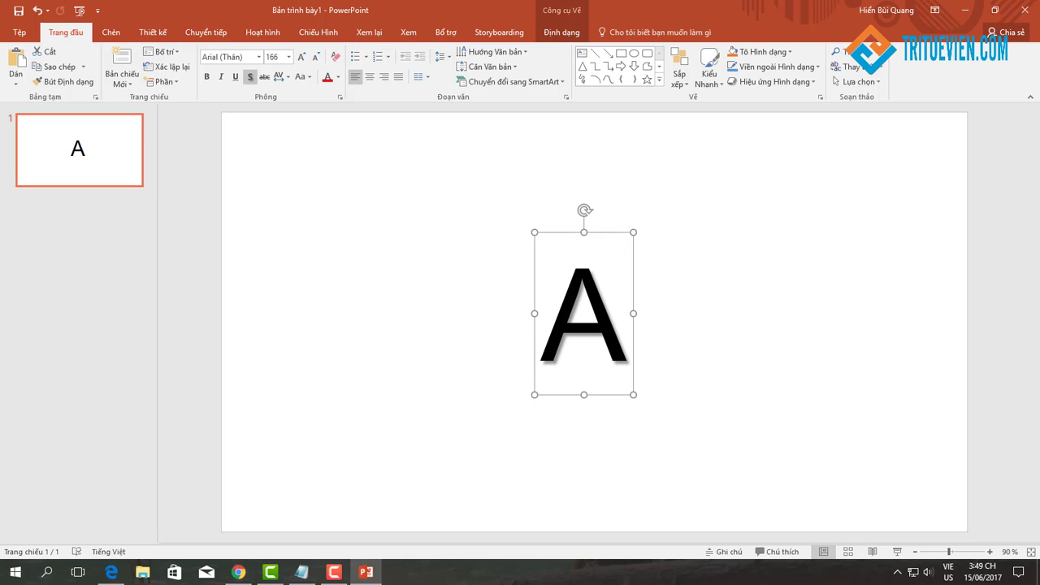
Create a new macro named 'a' from View > Macros, opening it in the VBA editor
left_click(411, 36)
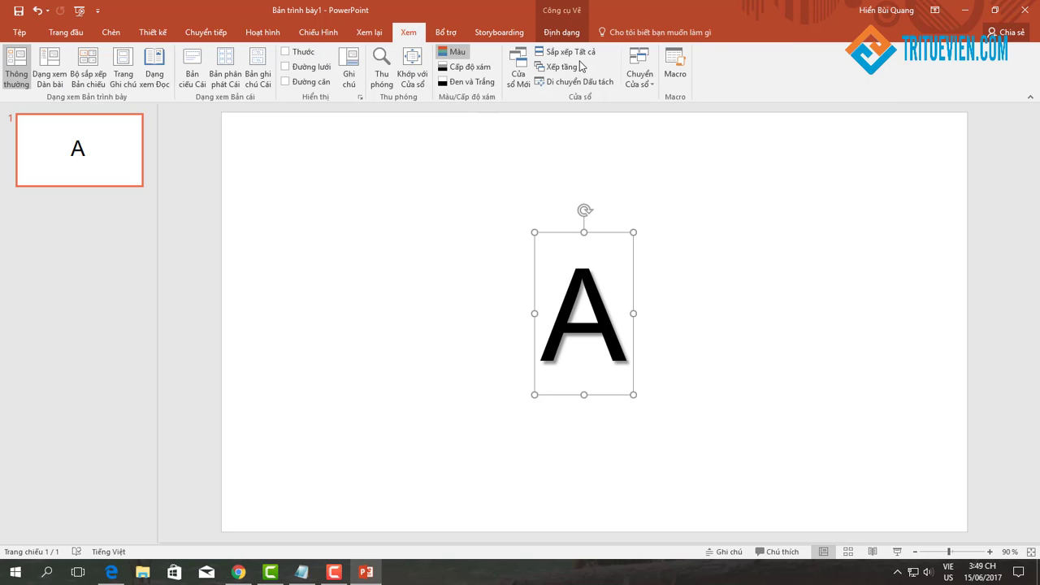
left_click(675, 69)
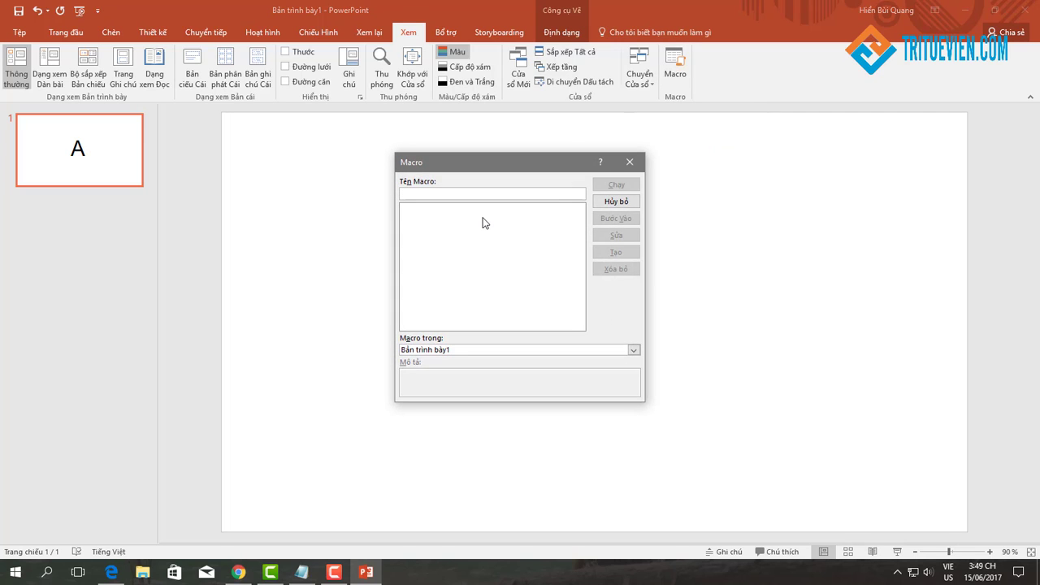
type("a")
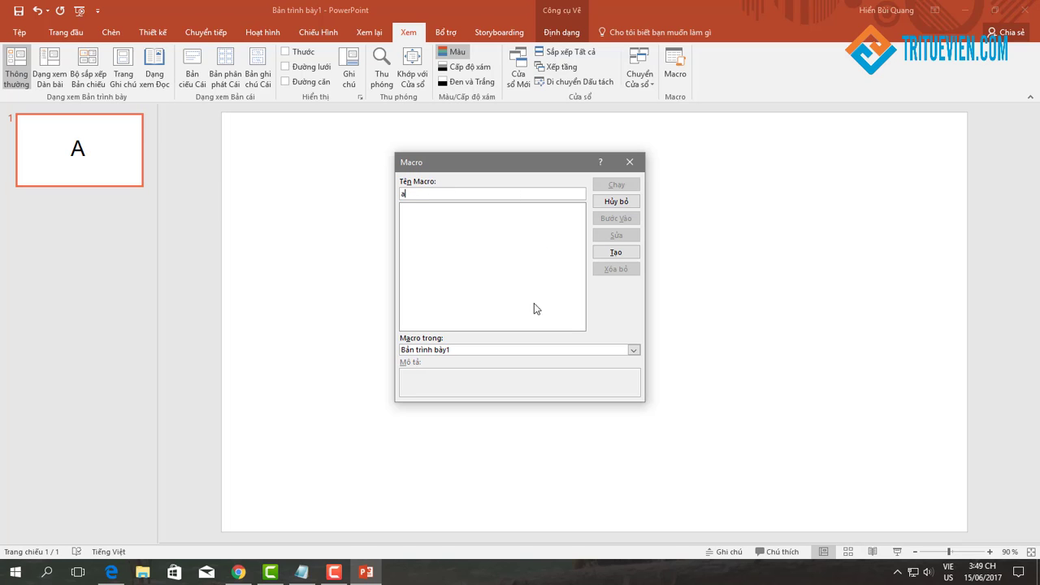
left_click(621, 252)
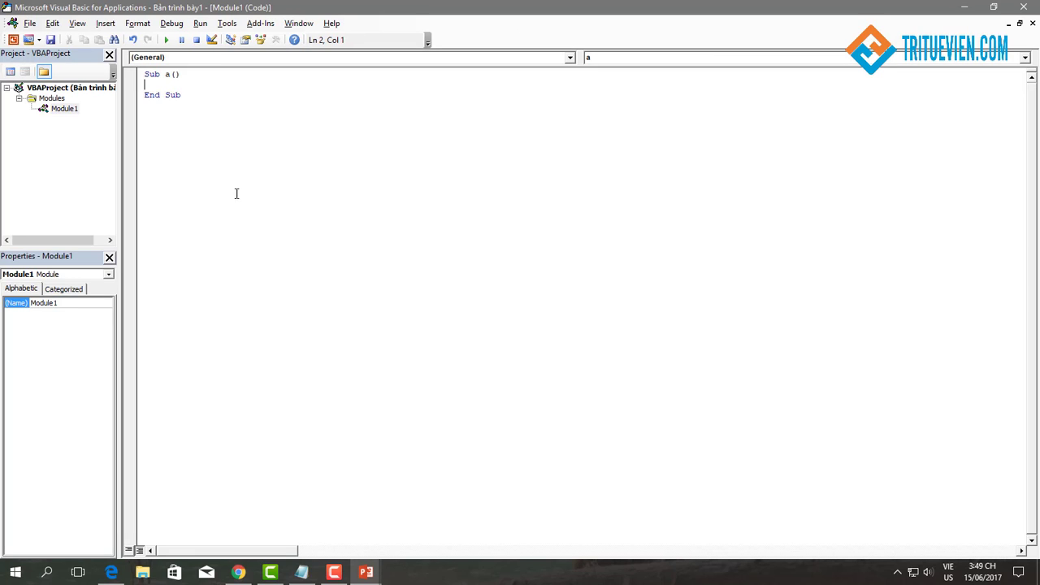
In Notepad, select the entire dem_nguoc countdown macro code
left_click(302, 572)
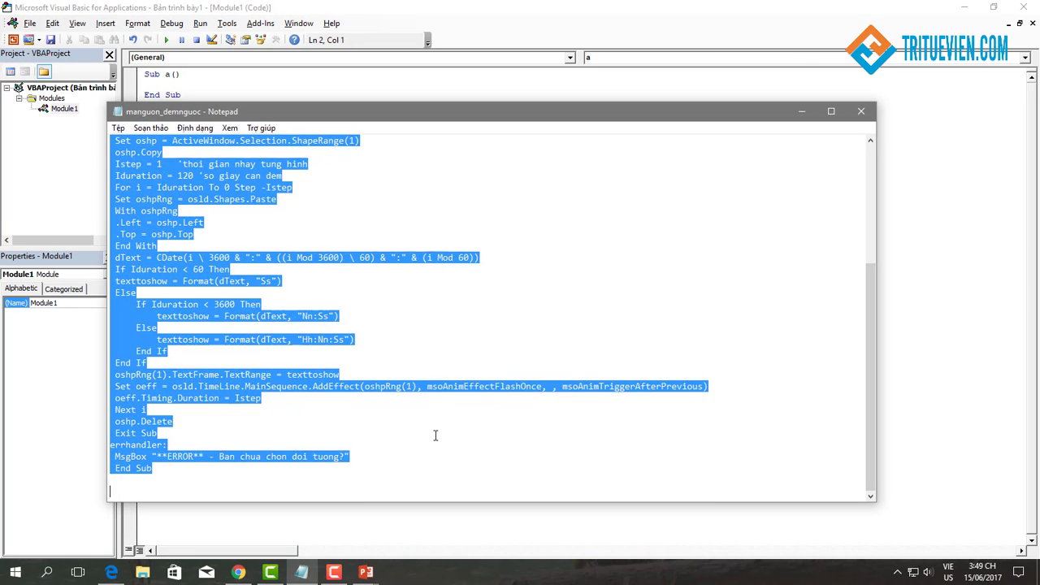
scroll(563, 329, "up", 5)
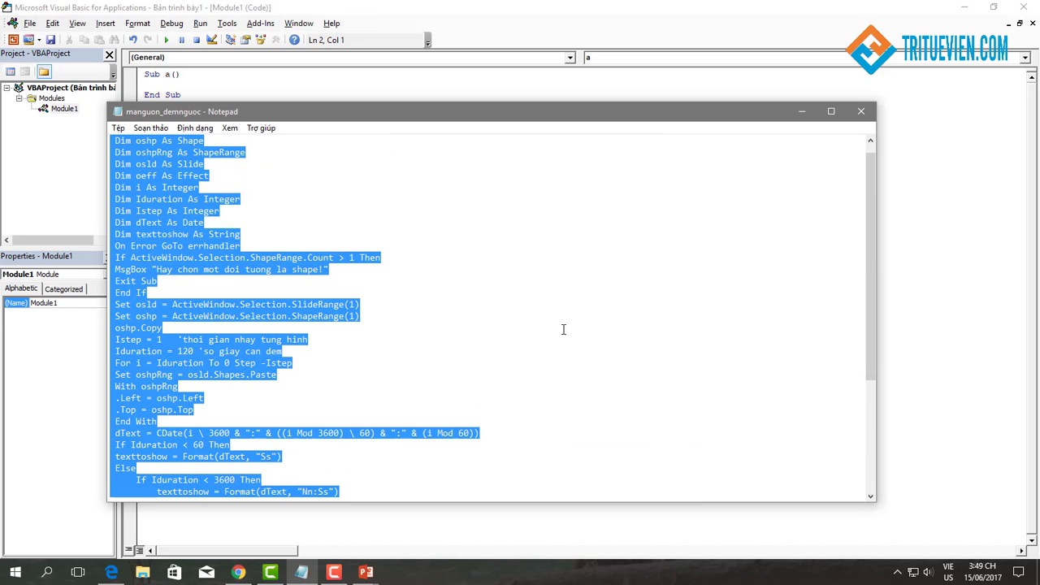
scroll(563, 329, "up", 1)
left_click(228, 165)
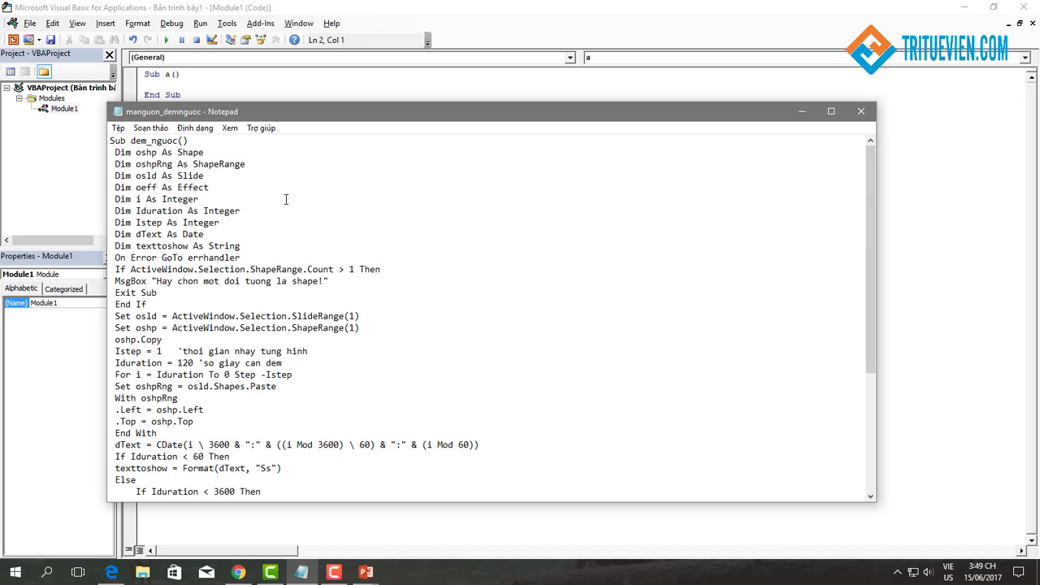
scroll(285, 199, "down", 5)
scroll(285, 199, "down", 1)
scroll(285, 199, "up", 6)
scroll(321, 293, "down", 5)
scroll(321, 293, "down", 1)
scroll(322, 294, "up", 5)
scroll(321, 293, "up", 1)
scroll(254, 282, "down", 2)
scroll(253, 283, "down", 4)
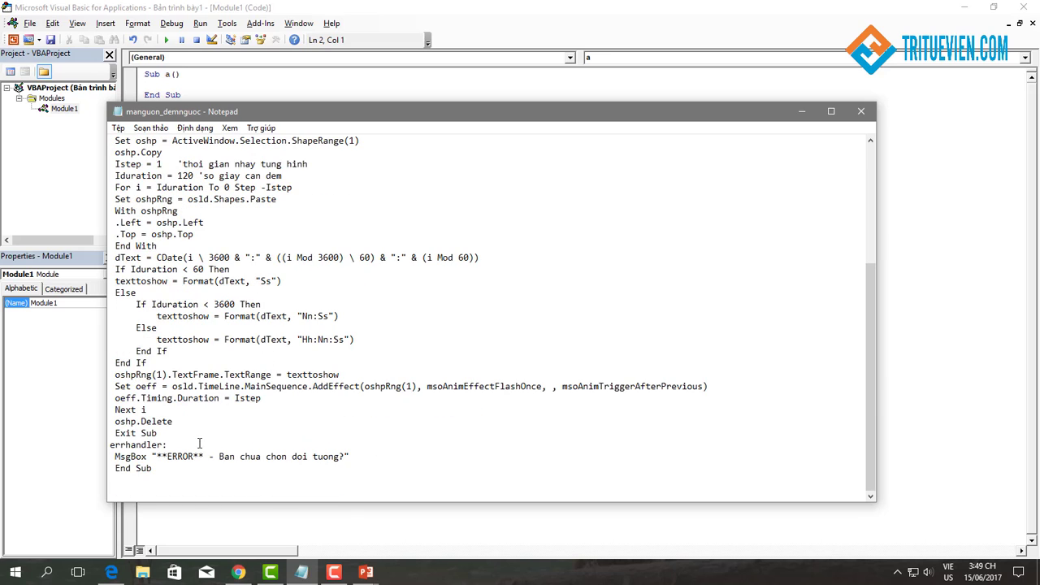
left_click_drag(182, 471, 85, 96)
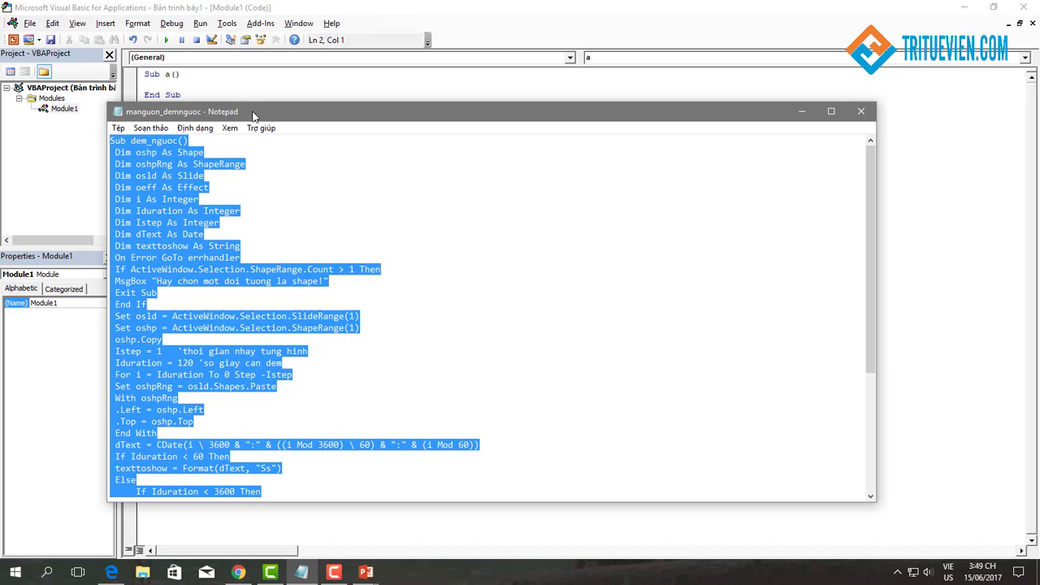
Copy the code and select the empty Sub a() in the VBA module
right_click(180, 187)
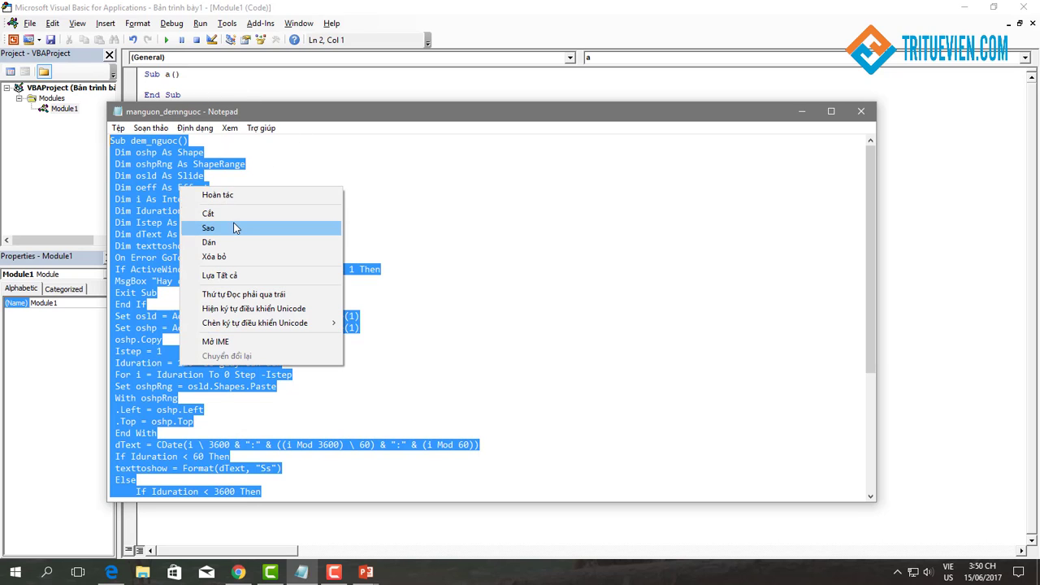
left_click(234, 222)
left_click(262, 71)
left_click_drag(183, 95, 114, 72)
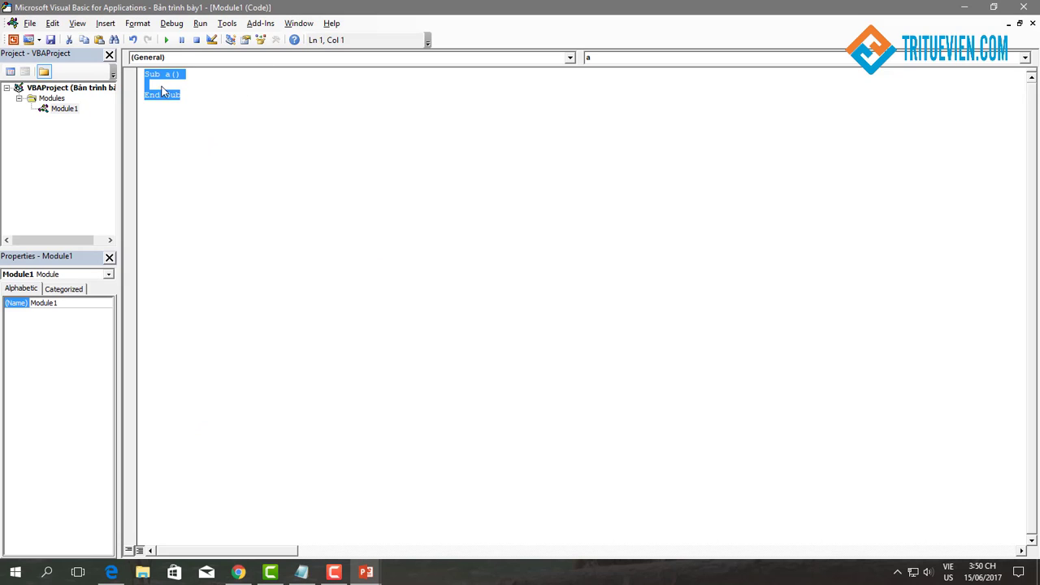
Paste the dem_nguoc code over the empty Sub a() and highlight the Istep = 1 line
key("ctrl+v")
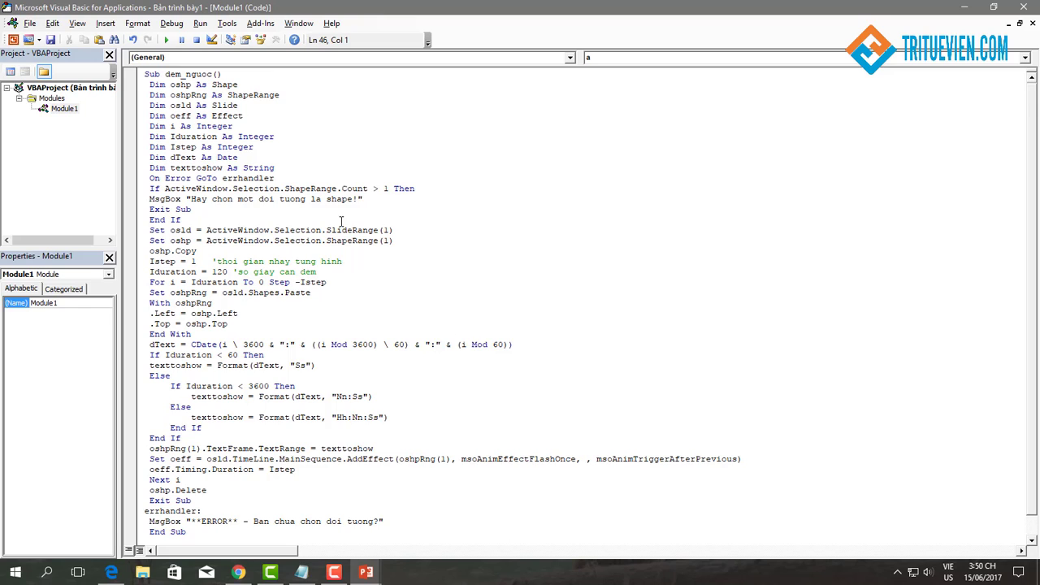
scroll(381, 187, "down", 1)
scroll(380, 188, "up", 1)
scroll(268, 209, "down", 1)
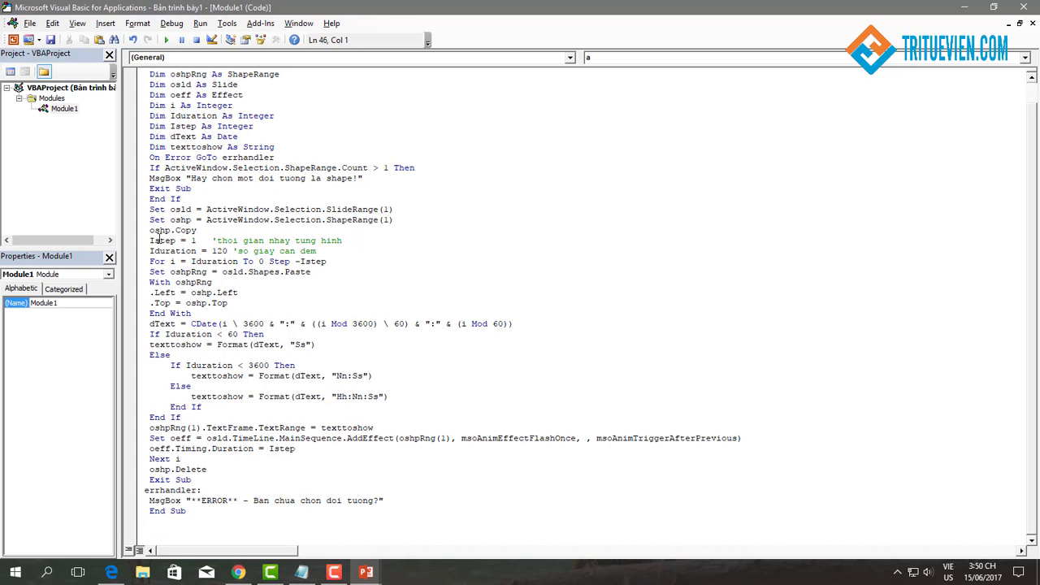
mouse_move(149, 240)
left_mouse_down()
mouse_move(257, 252)
mouse_move(321, 252)
mouse_move(149, 239)
mouse_move(426, 244)
left_mouse_up()
left_click(337, 252)
left_click(150, 238)
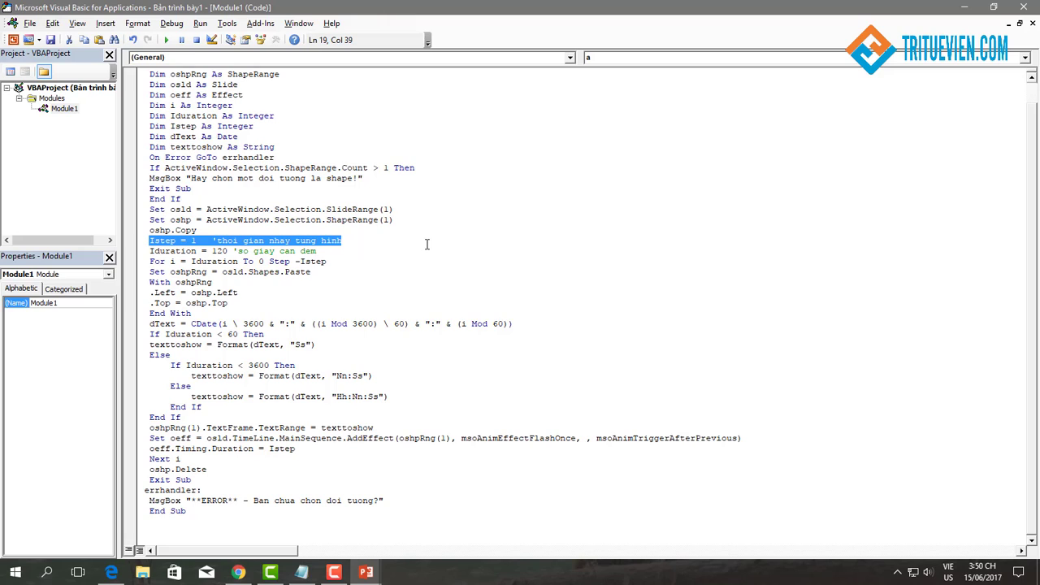
Set Istep to 1 in the countdown macro
left_click(197, 241)
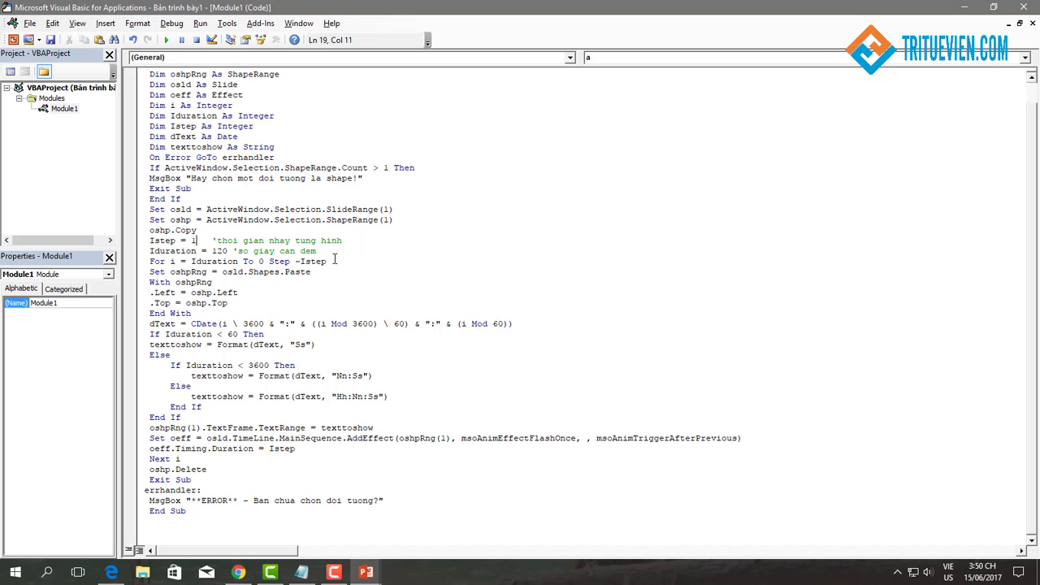
type("0")
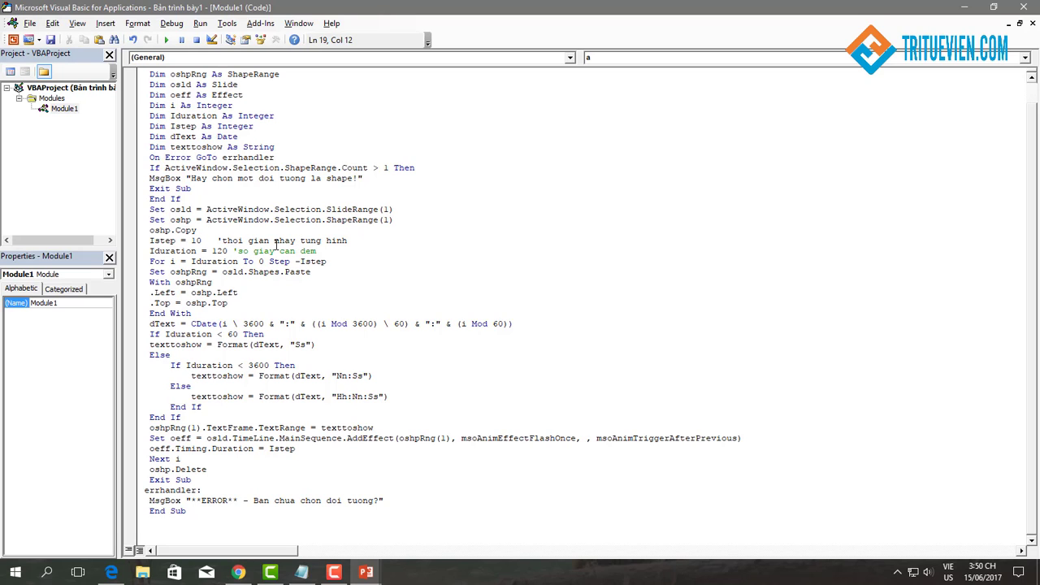
key("BackSpace")
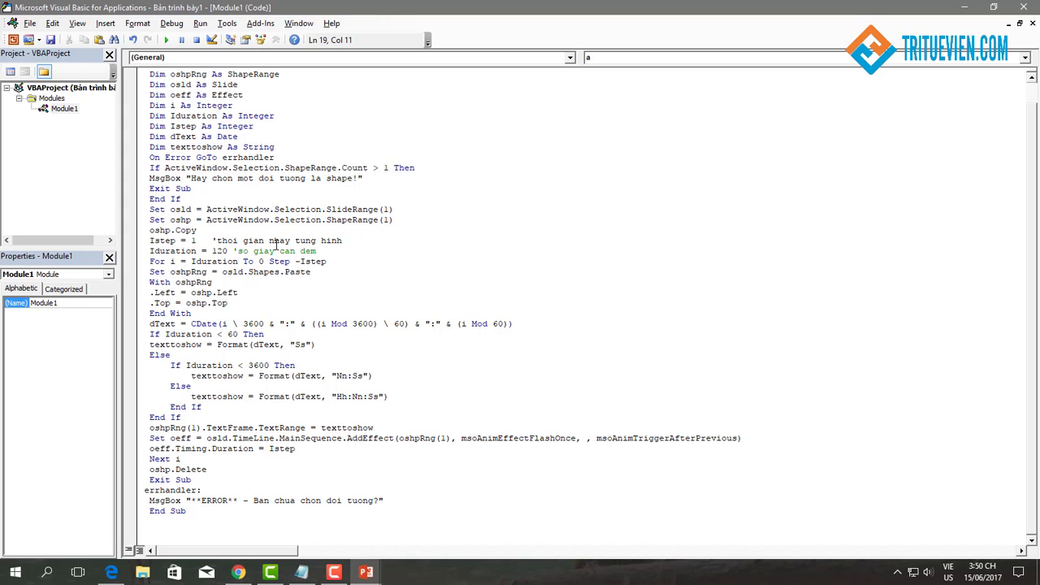
Edit the Iduration value from 120, ending up with 180
left_click(247, 251)
left_click_drag(212, 251, 231, 251)
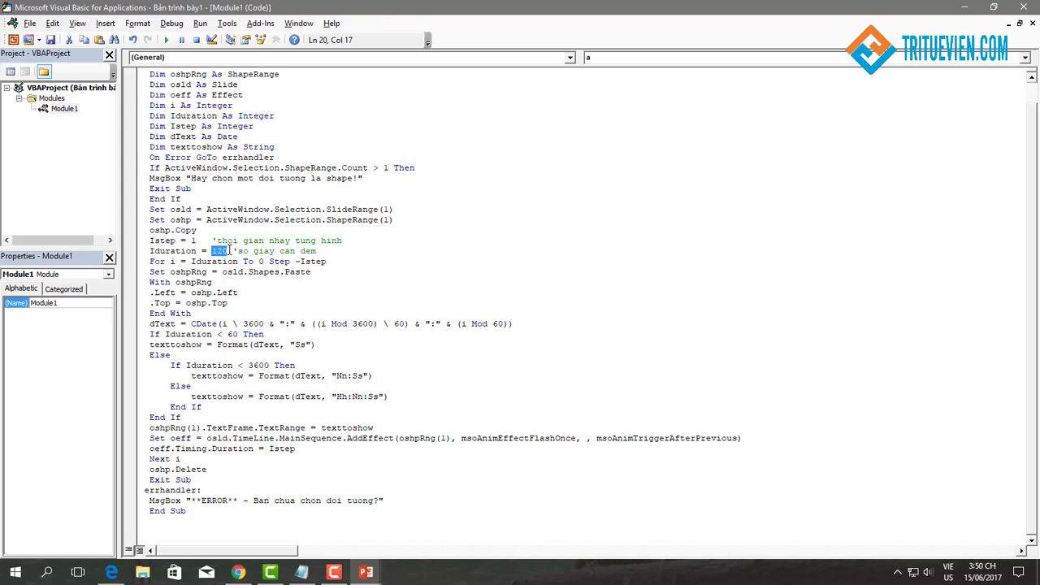
left_click(224, 251)
double_click(218, 251)
left_click(212, 251)
key("Delete")
key("Delete")
type("3")
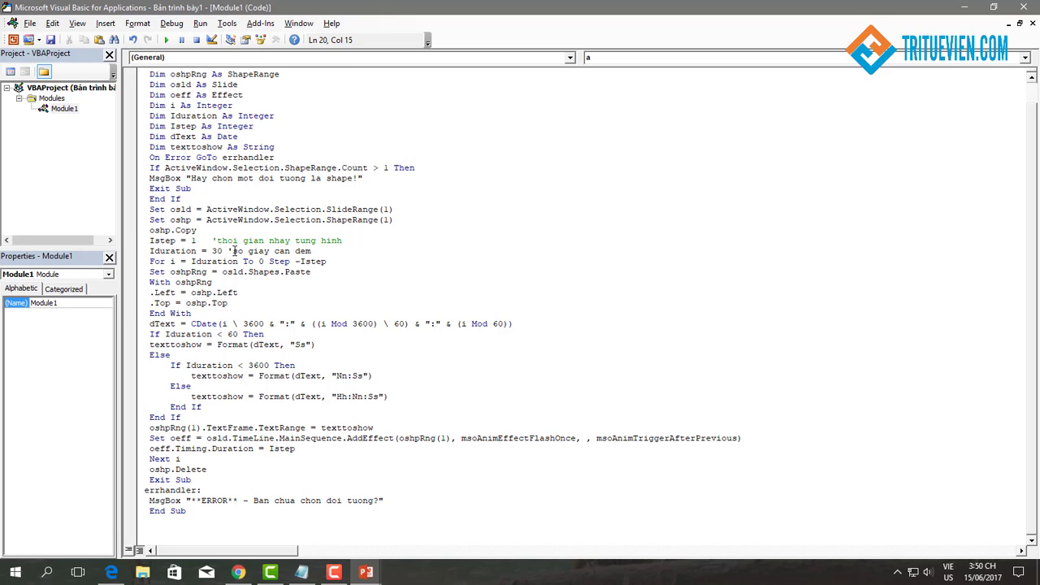
type("0")
key("BackSpace")
key("BackSpace")
key("BackSpace")
type("0")
type("1")
type("2")
scroll(496, 298, "up", 1)
scroll(495, 298, "down", 1)
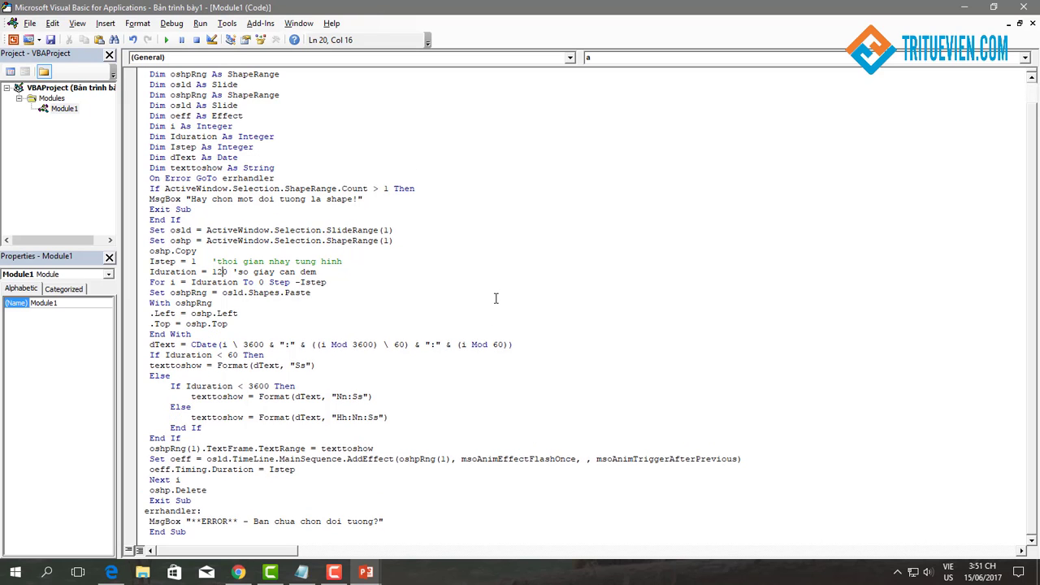
left_click(223, 251)
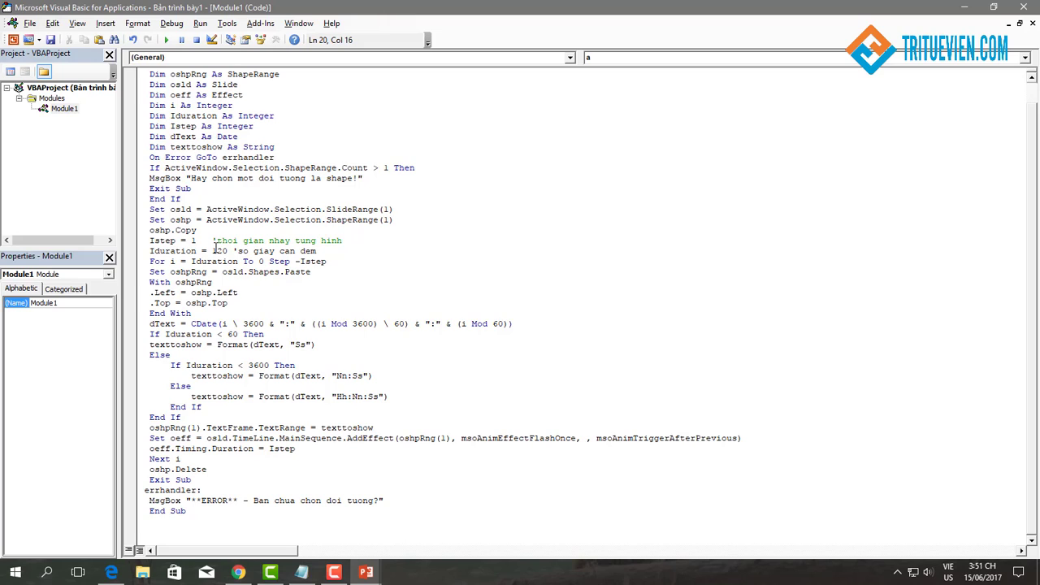
key("BackSpace")
type("8")
left_click(386, 276)
Replace the Iduration value 180 with 150
left_click_drag(213, 250, 229, 250)
type("1")
type("50")
left_click(413, 262)
mouse_move(366, 572)
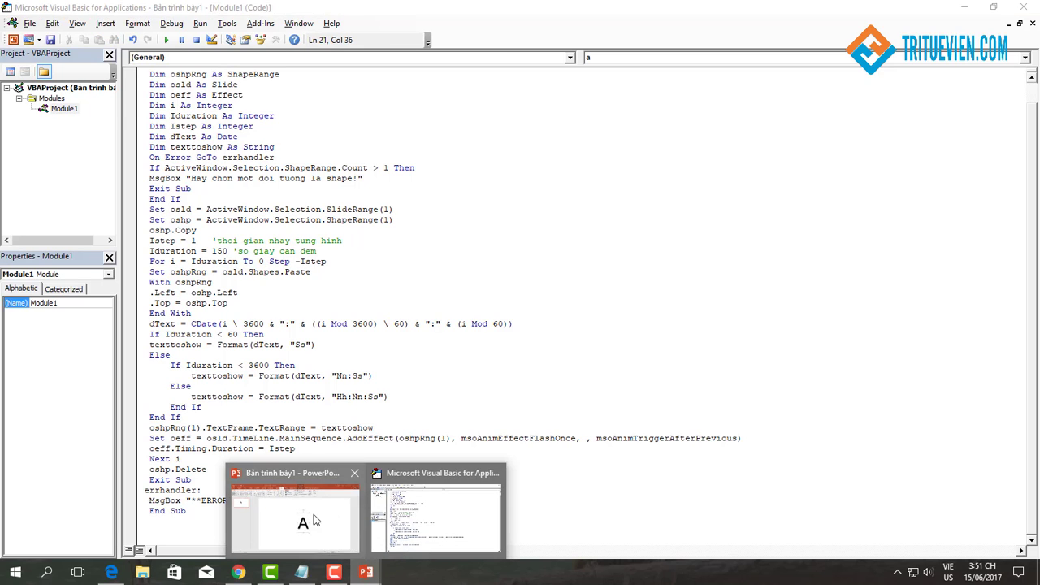
Return to PowerPoint and select the letter A text box as a whole shape
left_click(315, 520)
left_click(790, 262)
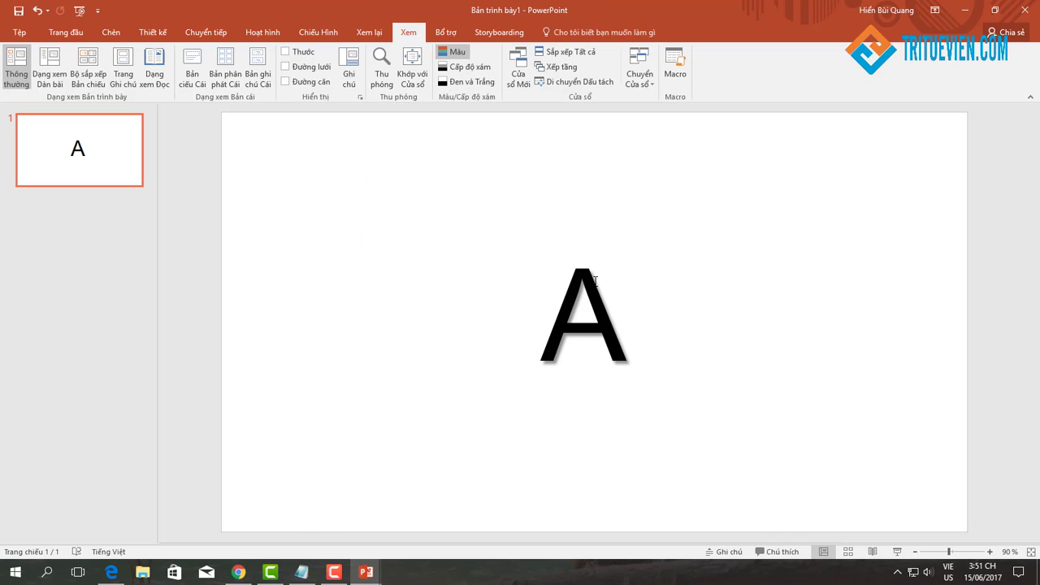
left_click(601, 284)
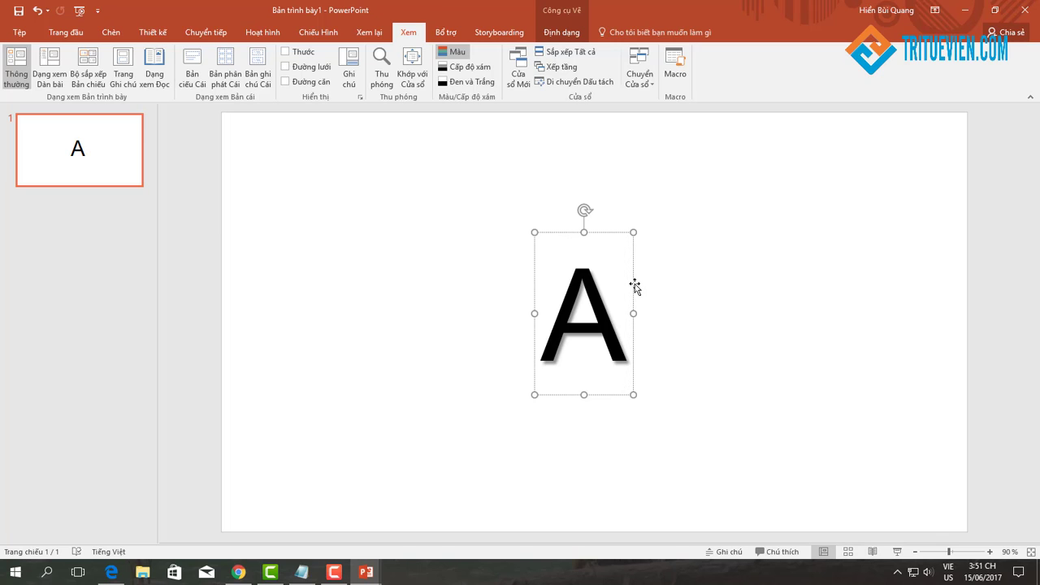
left_click(349, 244)
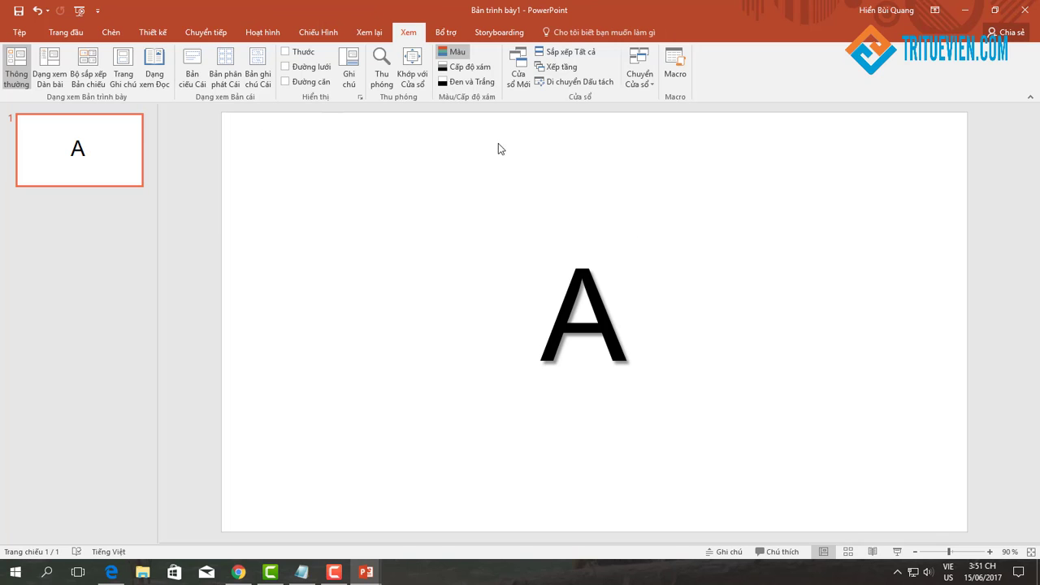
left_click(604, 244)
left_click(610, 234)
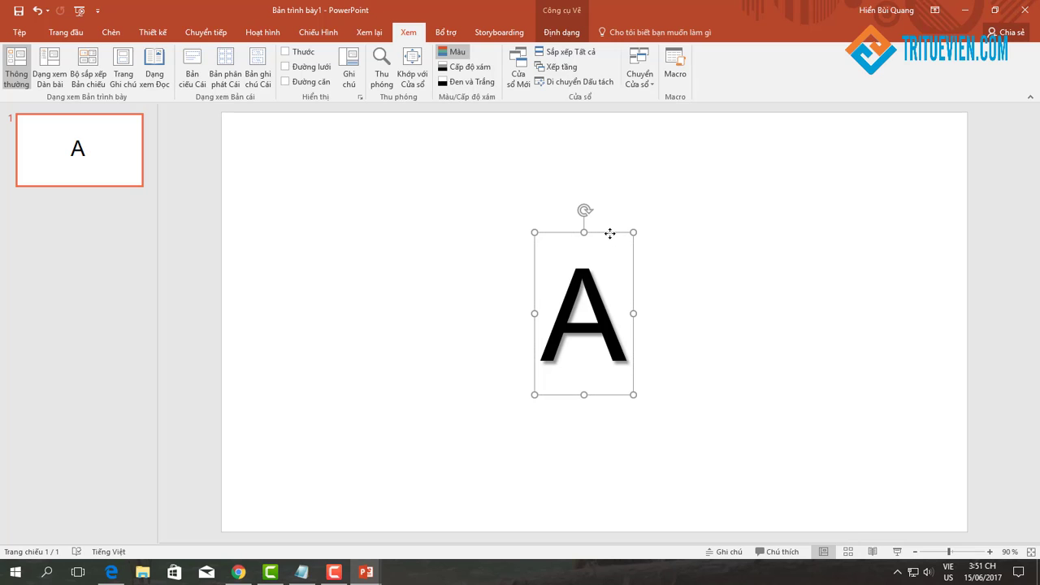
Run the dem_nguoc macro on the selected A shape
left_click(675, 71)
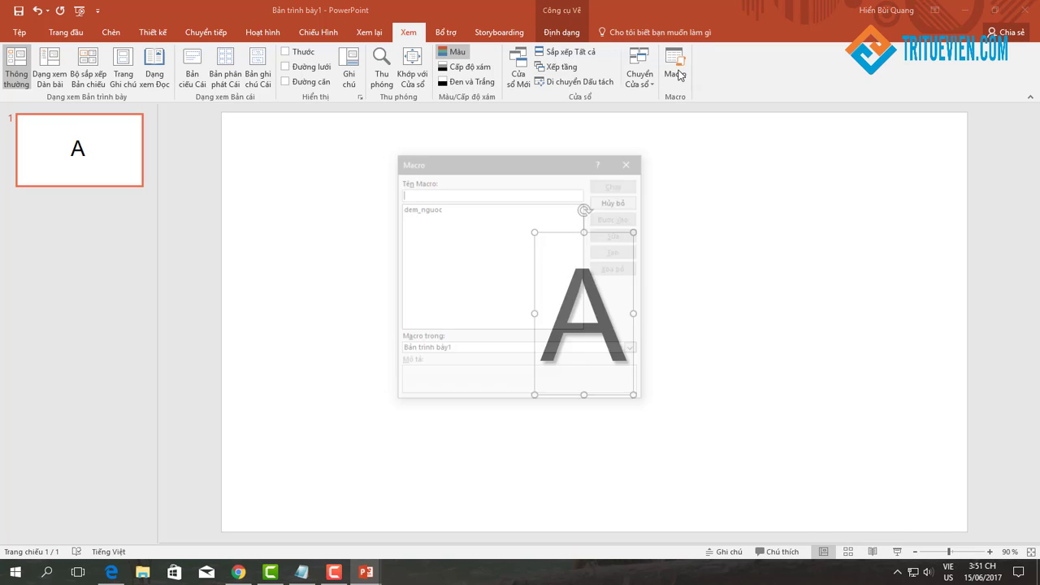
left_click(433, 210)
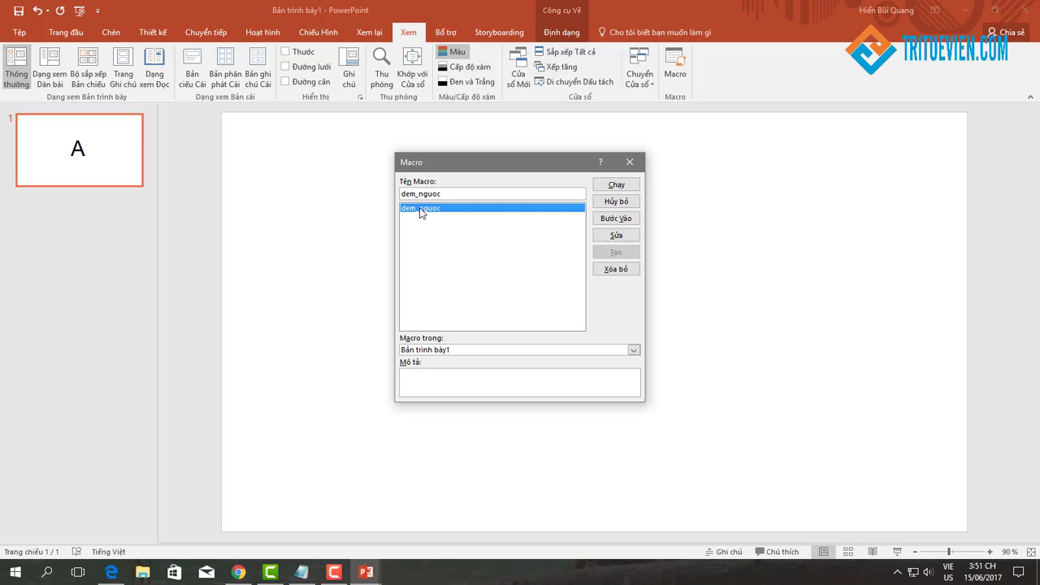
left_click(616, 186)
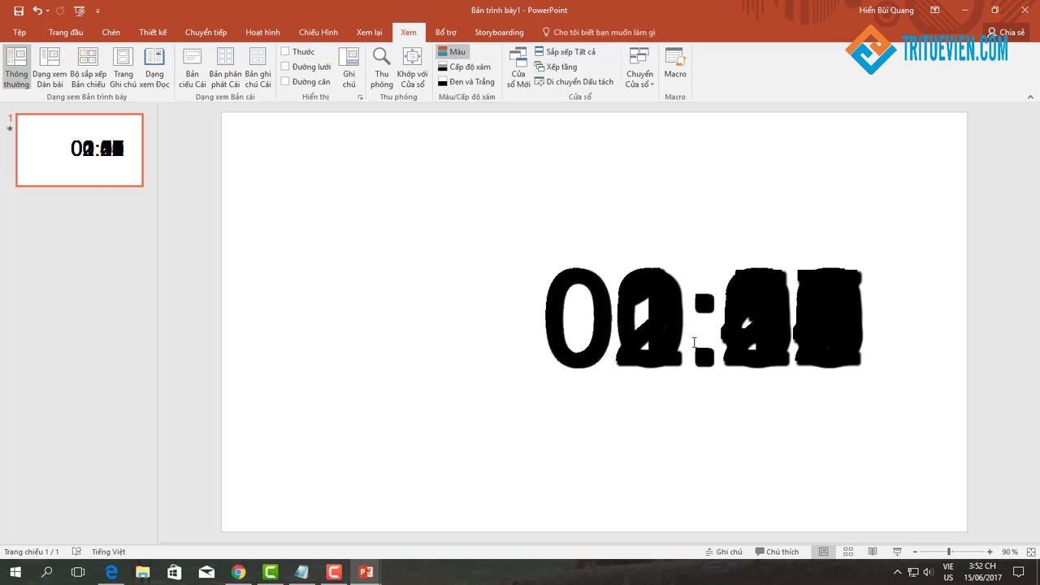
Marquee-select the stacked countdown digit shapes, centre them on the slide, and start the slide show
left_click_drag(397, 165, 1039, 465)
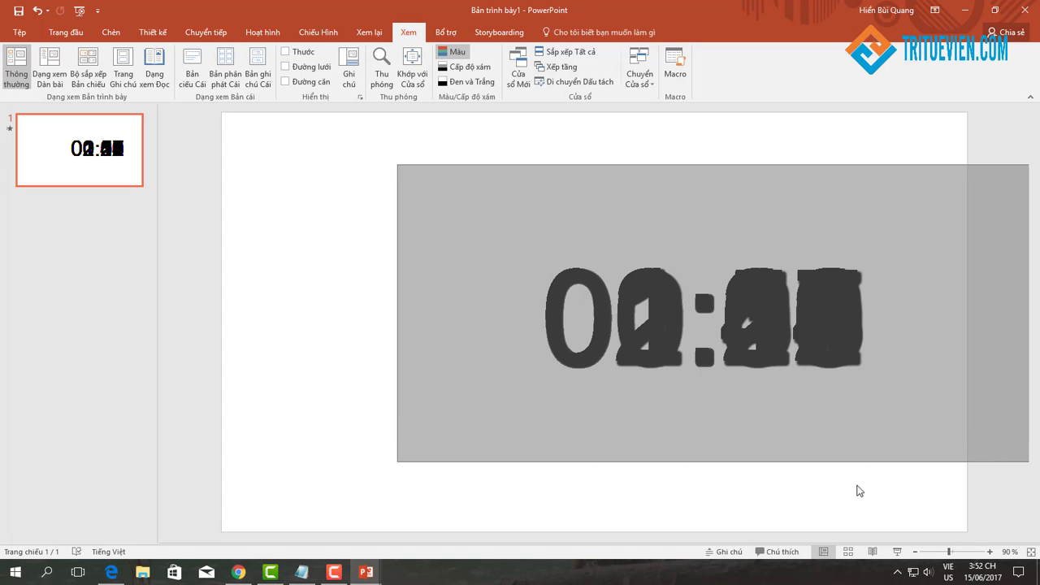
left_click_drag(860, 491, 837, 467)
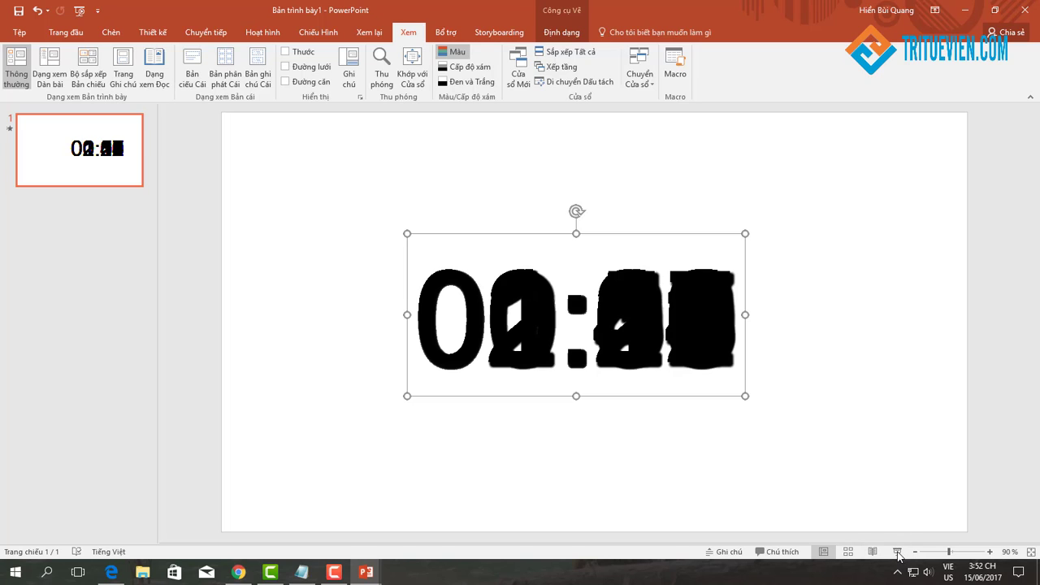
left_click(898, 552)
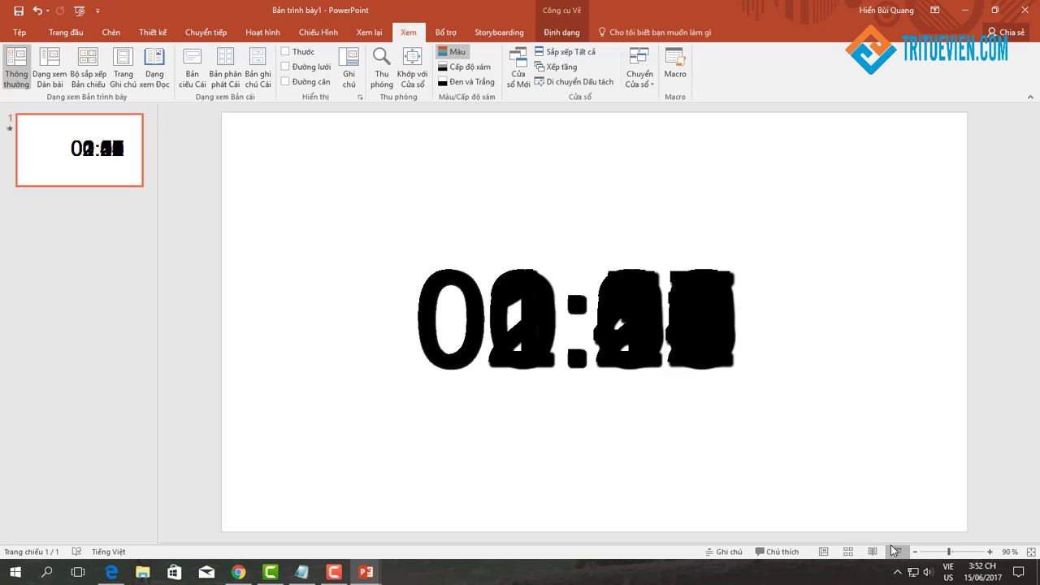
left_click(895, 551)
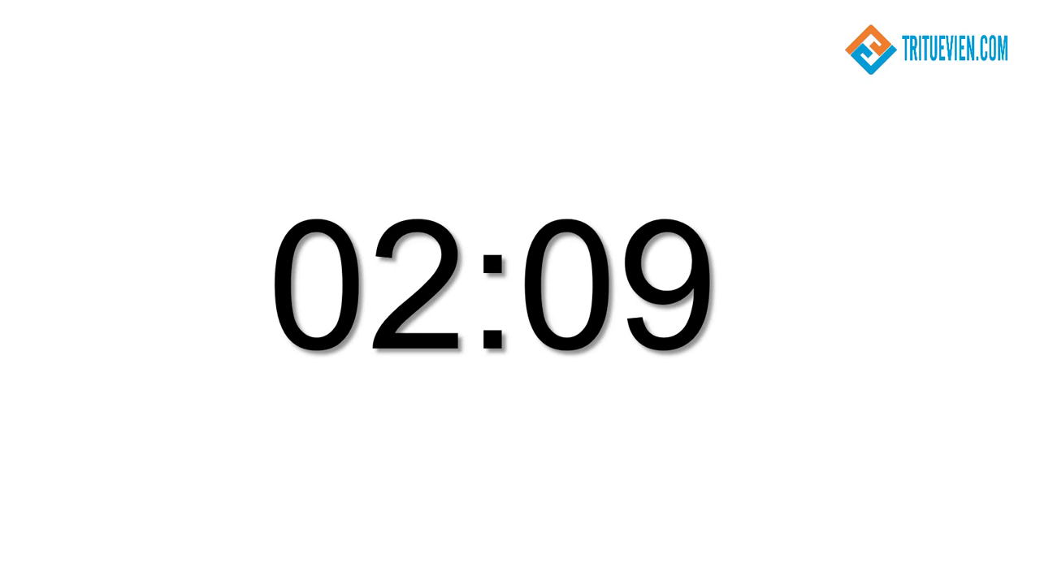
key("Escape")
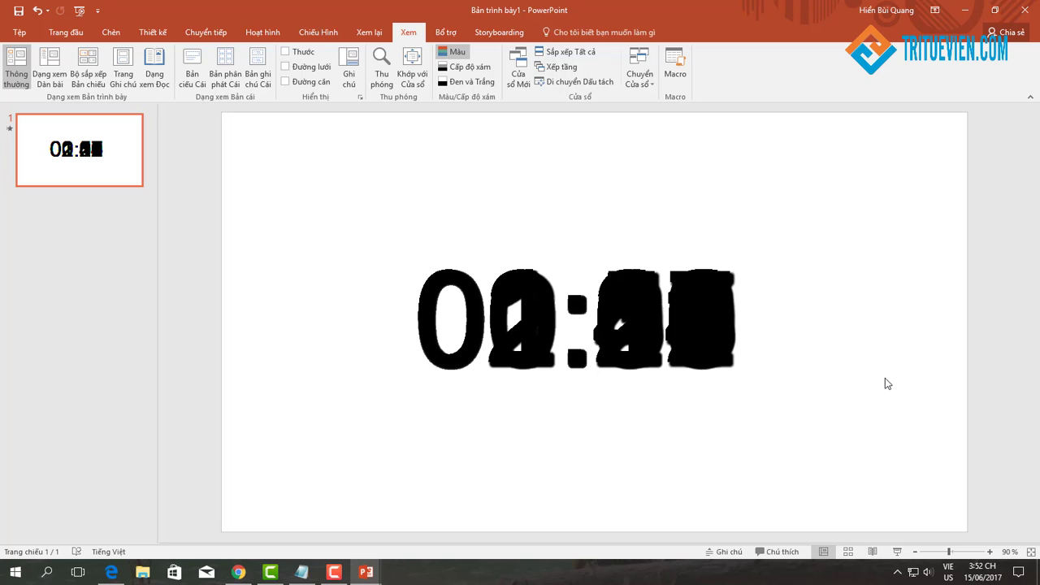
left_click(901, 555)
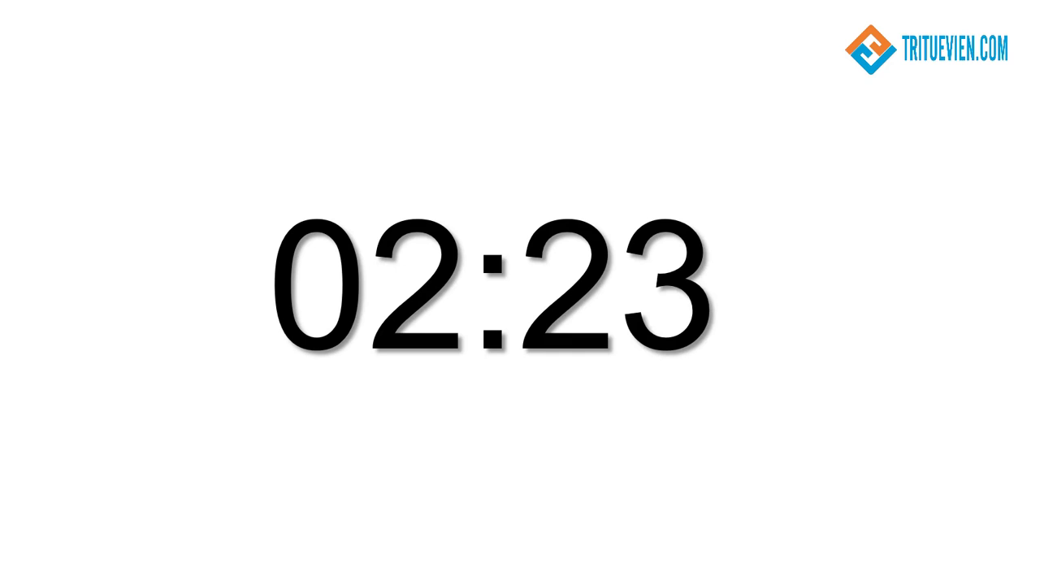
key("Escape")
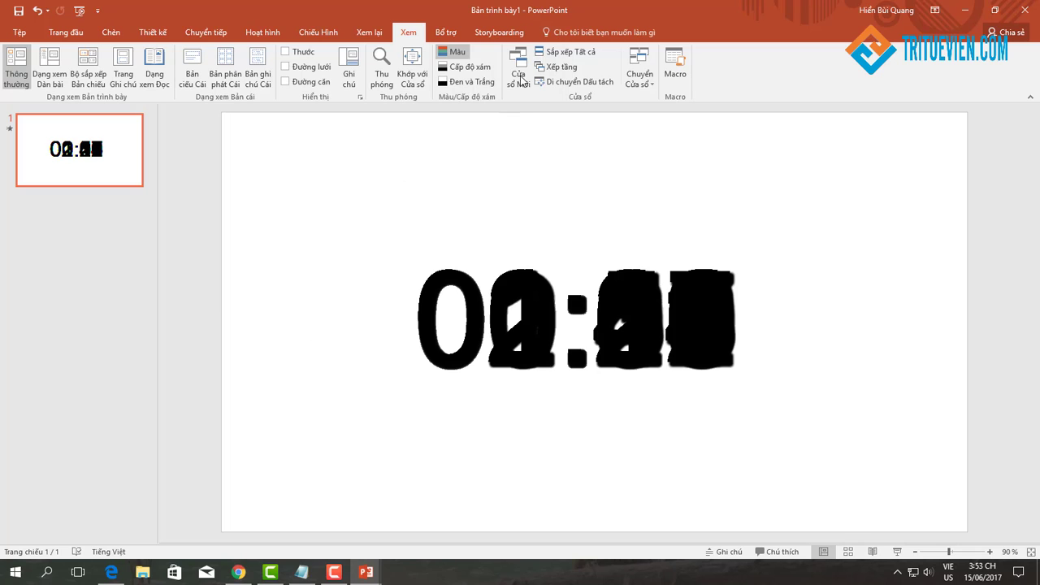